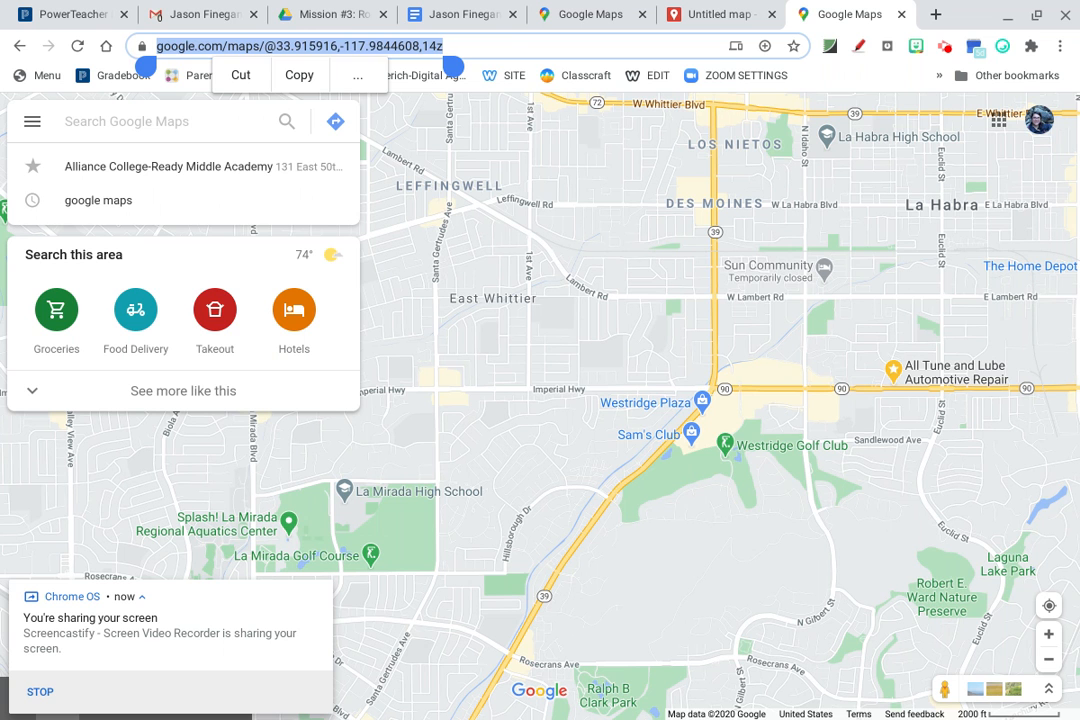
{"action": "left_click_drag", "start_coordinate": [145, 66], "coordinate": [340, 66]}
{"action": "left_click", "coordinate": [374, 101]}
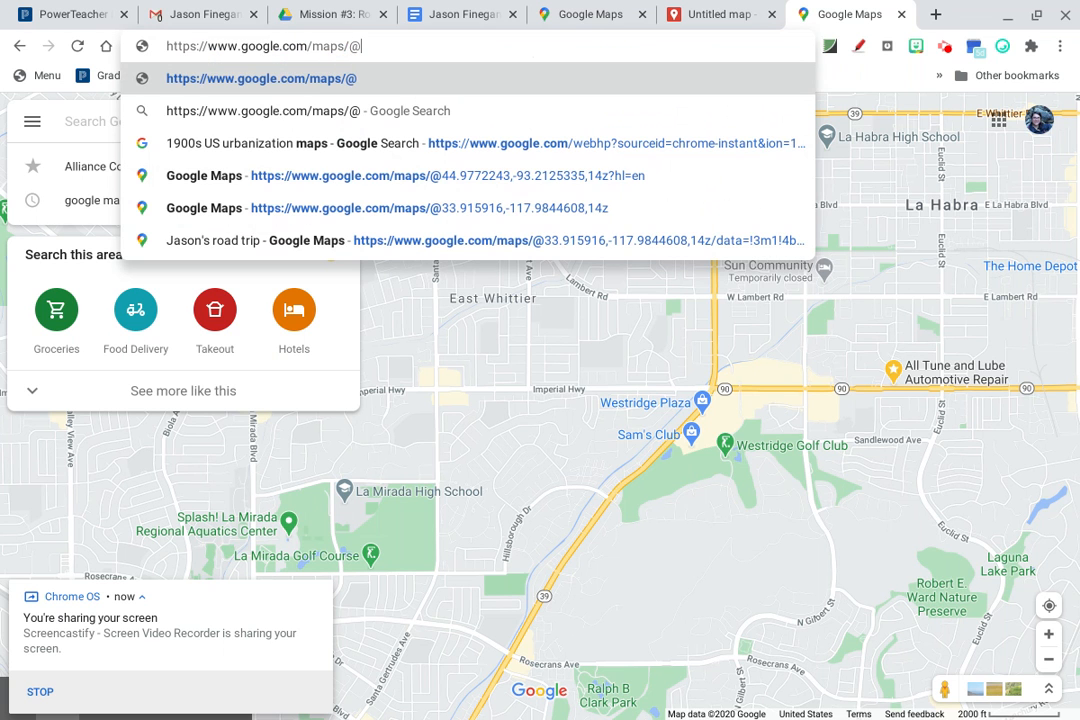
{"action": "key", "text": "BackSpace"}
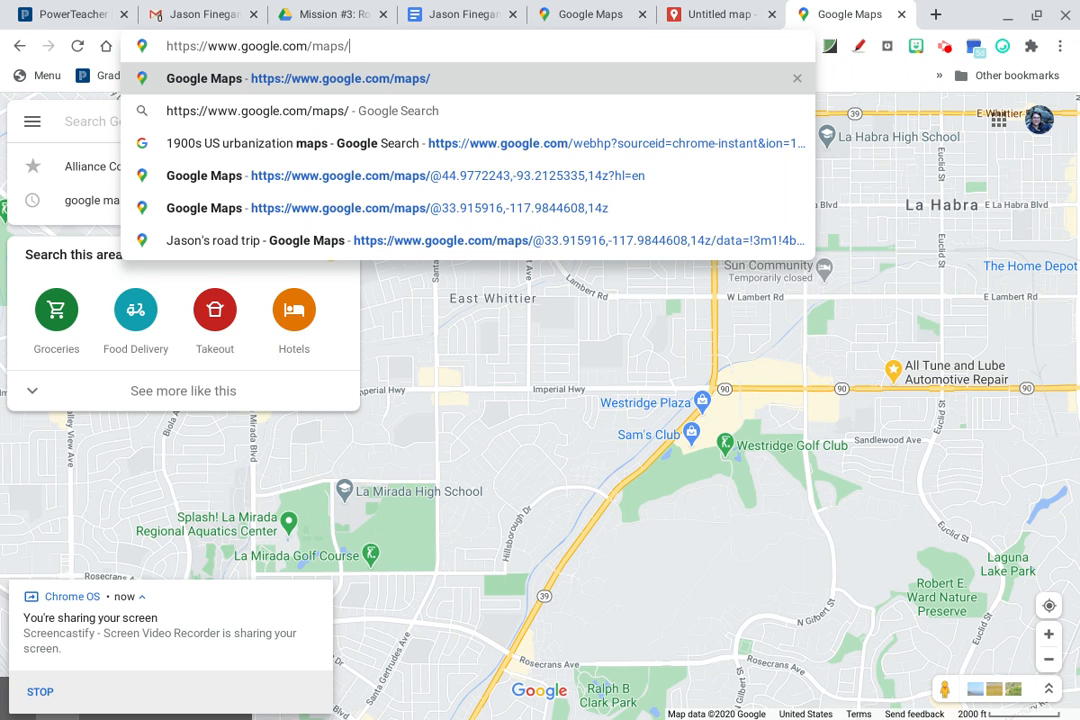
{"action": "key", "text": "Return"}
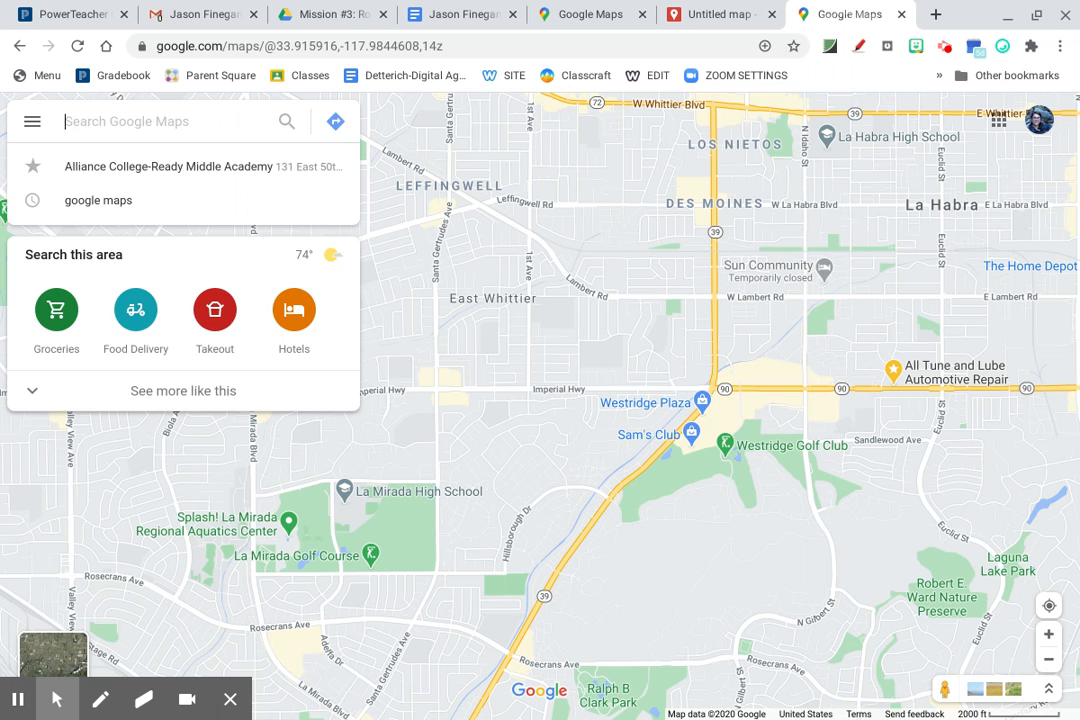
{"action": "left_click", "coordinate": [100, 699]}
{"action": "left_click", "coordinate": [57, 699]}
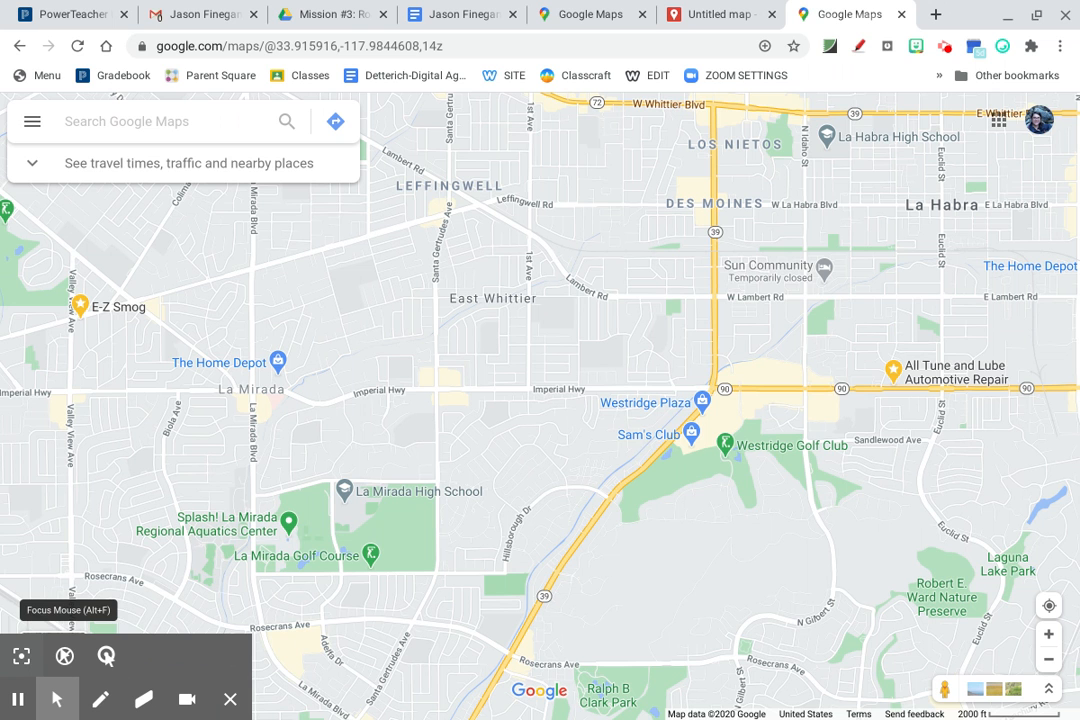
{"action": "right_click", "coordinate": [33, 121]}
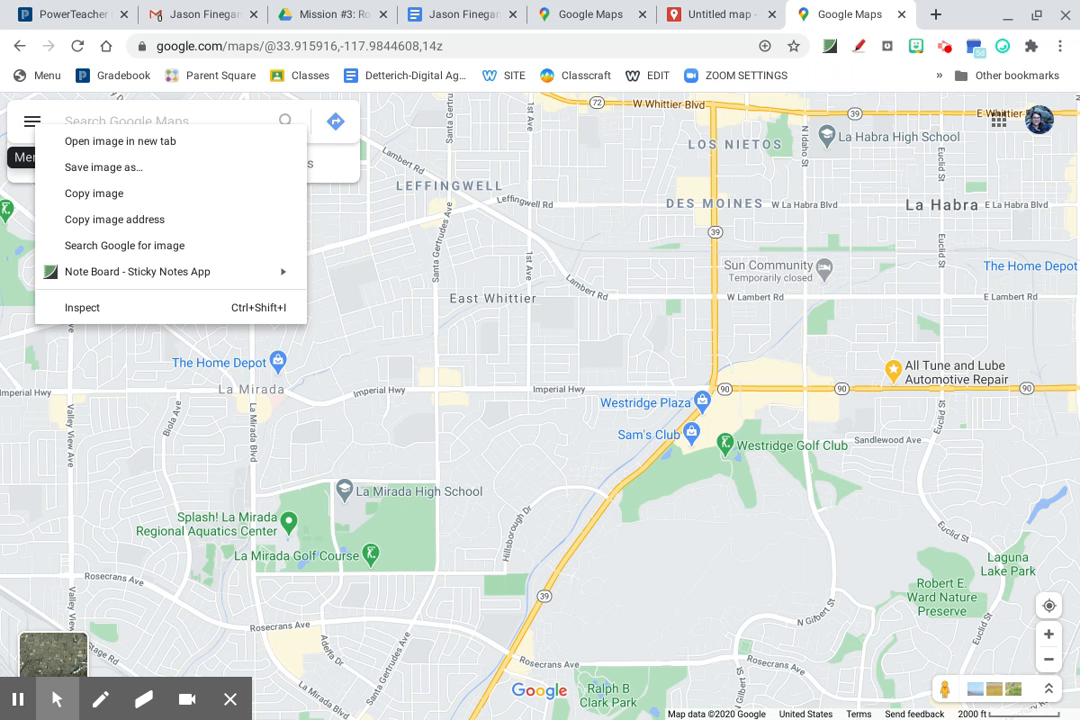
{"action": "key", "text": "Escape"}
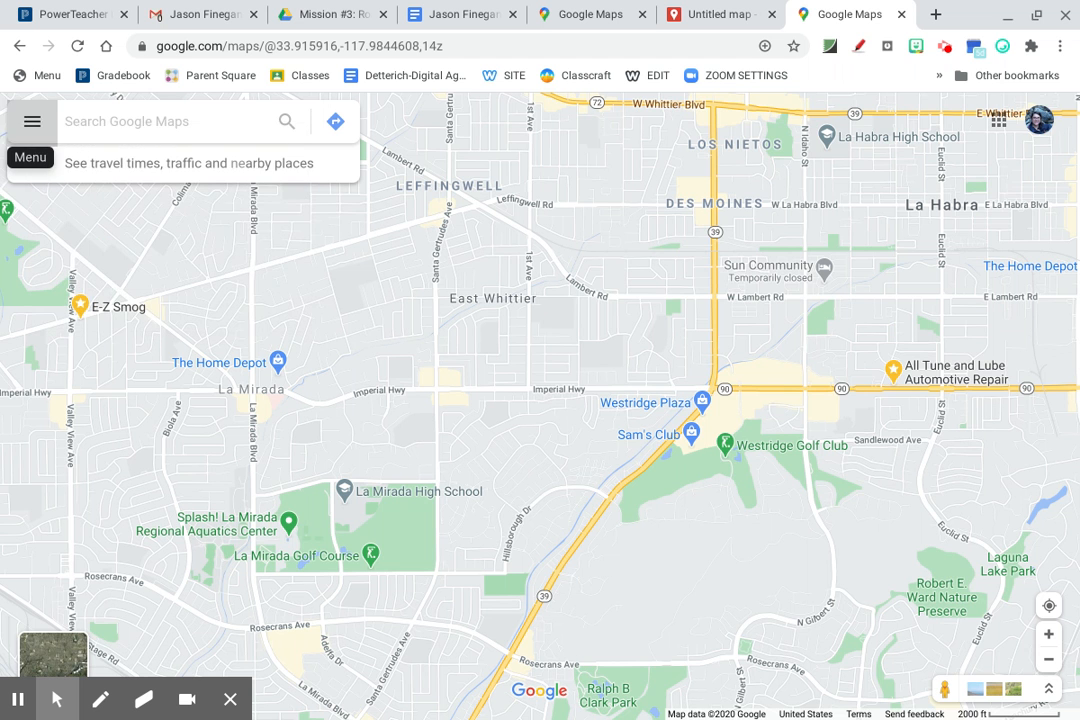
{"action": "left_click", "coordinate": [33, 121]}
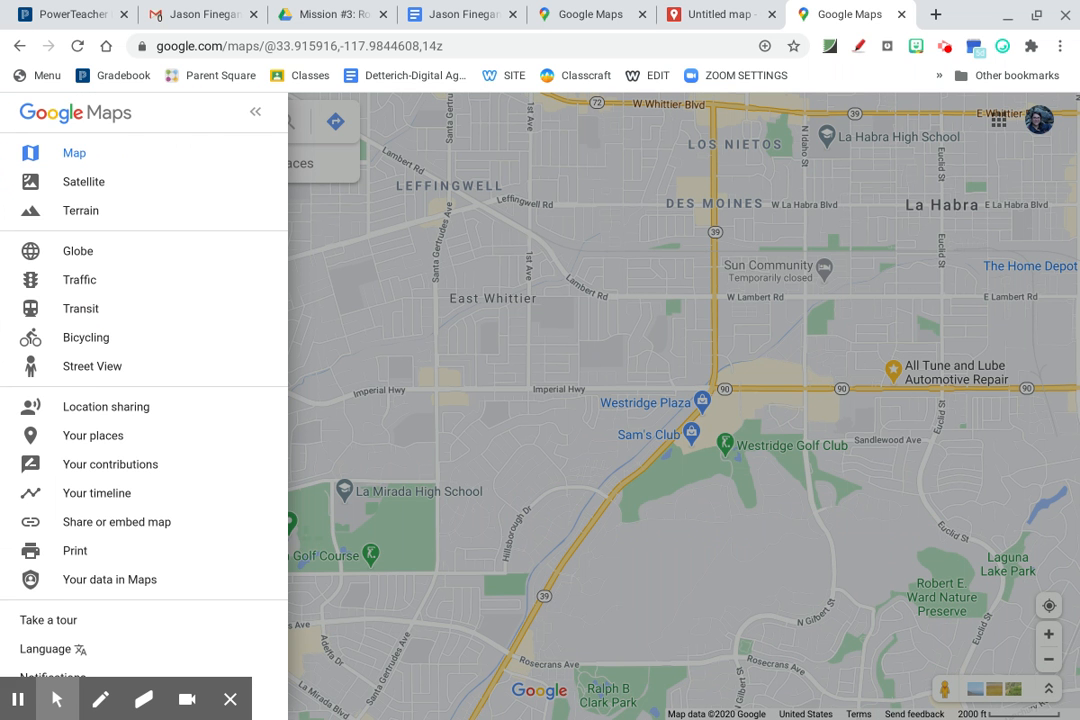
{"action": "left_click", "coordinate": [100, 699]}
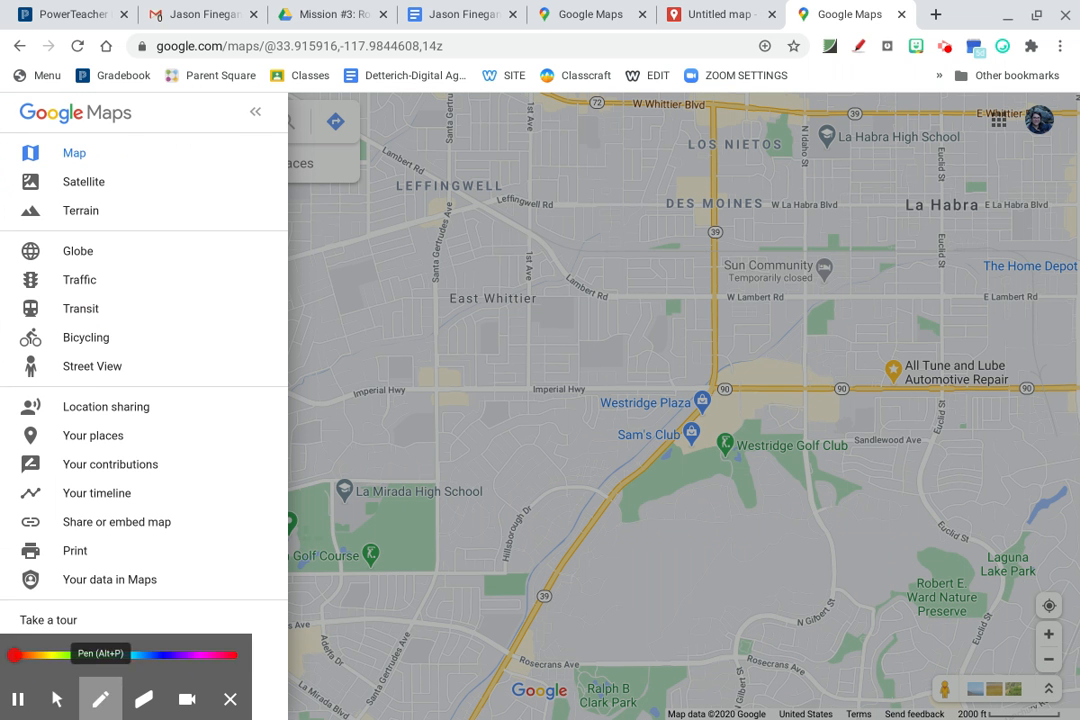
{"action": "left_click", "coordinate": [57, 699]}
{"action": "key", "text": "Escape"}
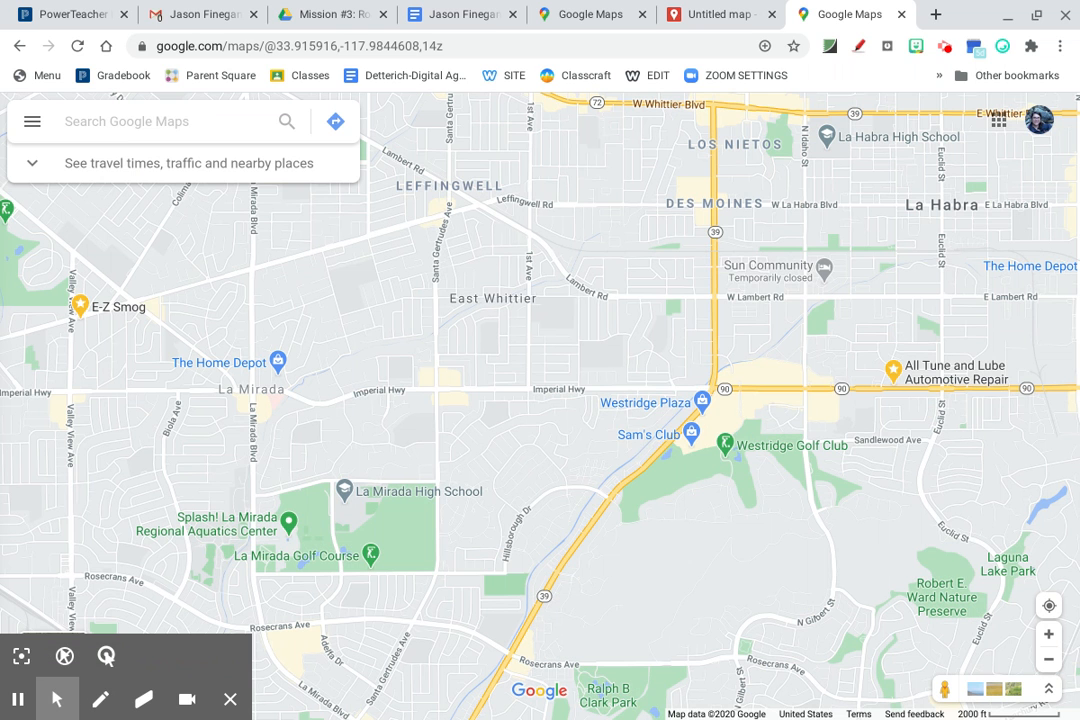
Turn on click highlighting in the recording tools and open Your places in Google Maps
{"action": "left_click", "coordinate": [107, 656]}
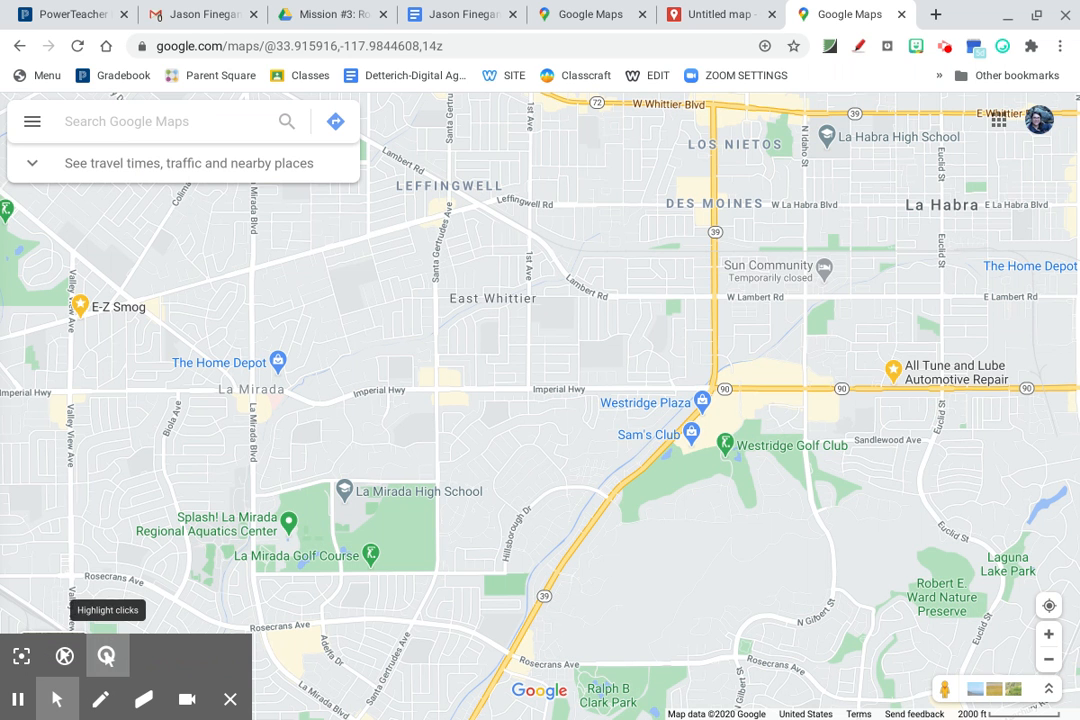
{"action": "left_click", "coordinate": [32, 121]}
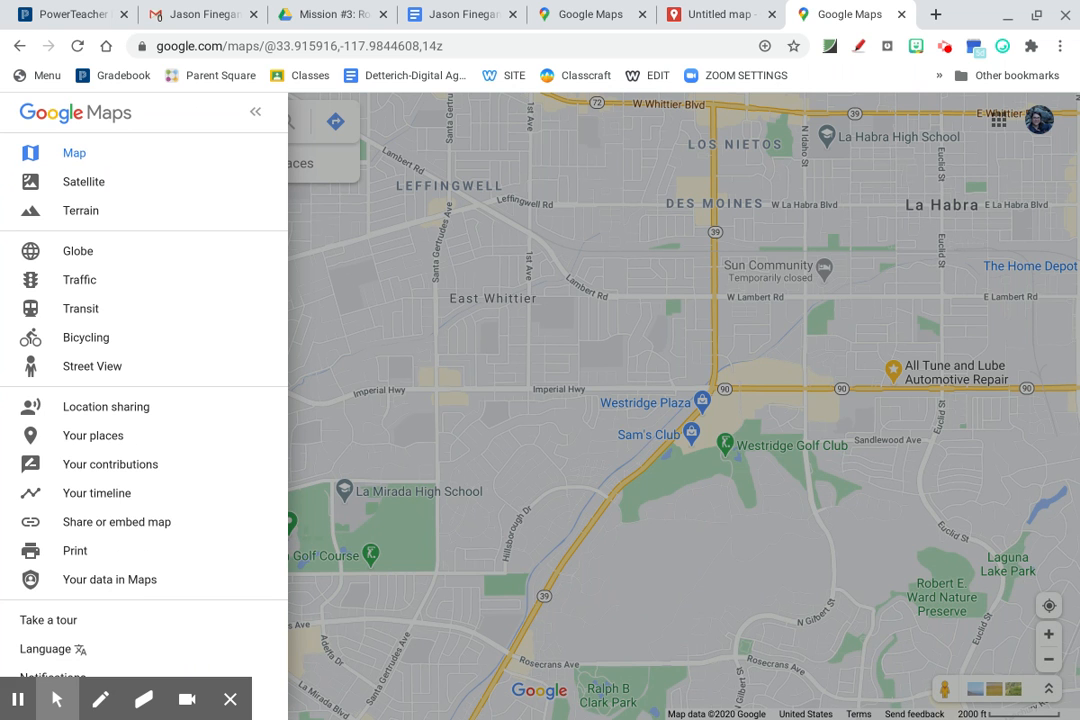
{"action": "right_click", "coordinate": [121, 440]}
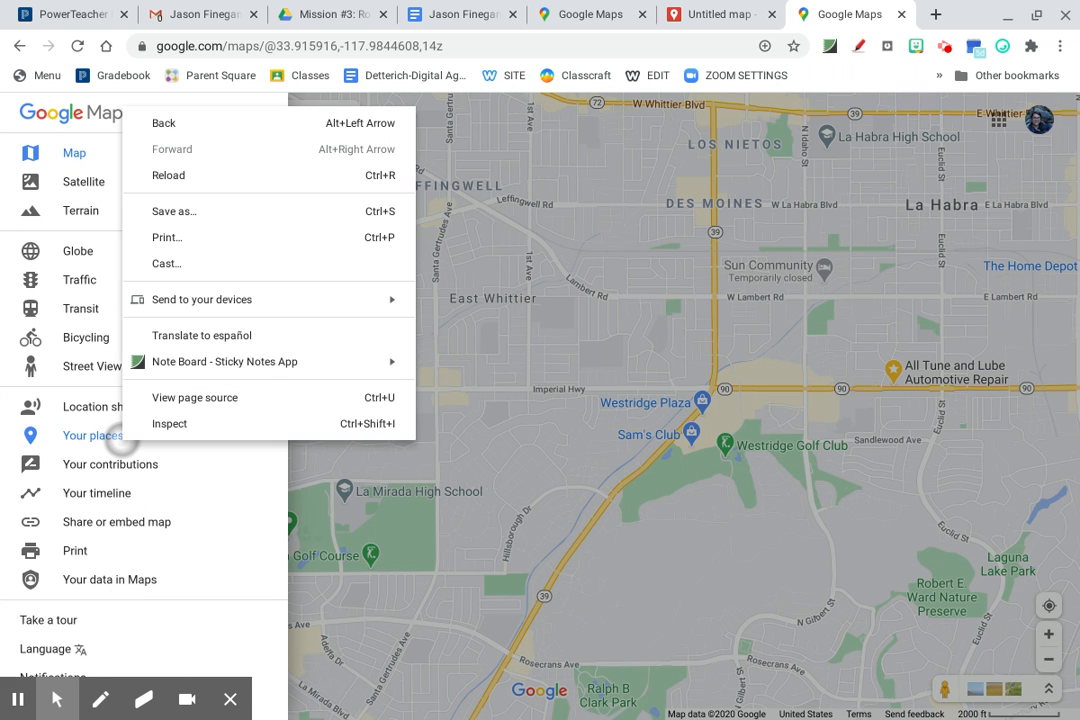
{"action": "left_click", "coordinate": [121, 440]}
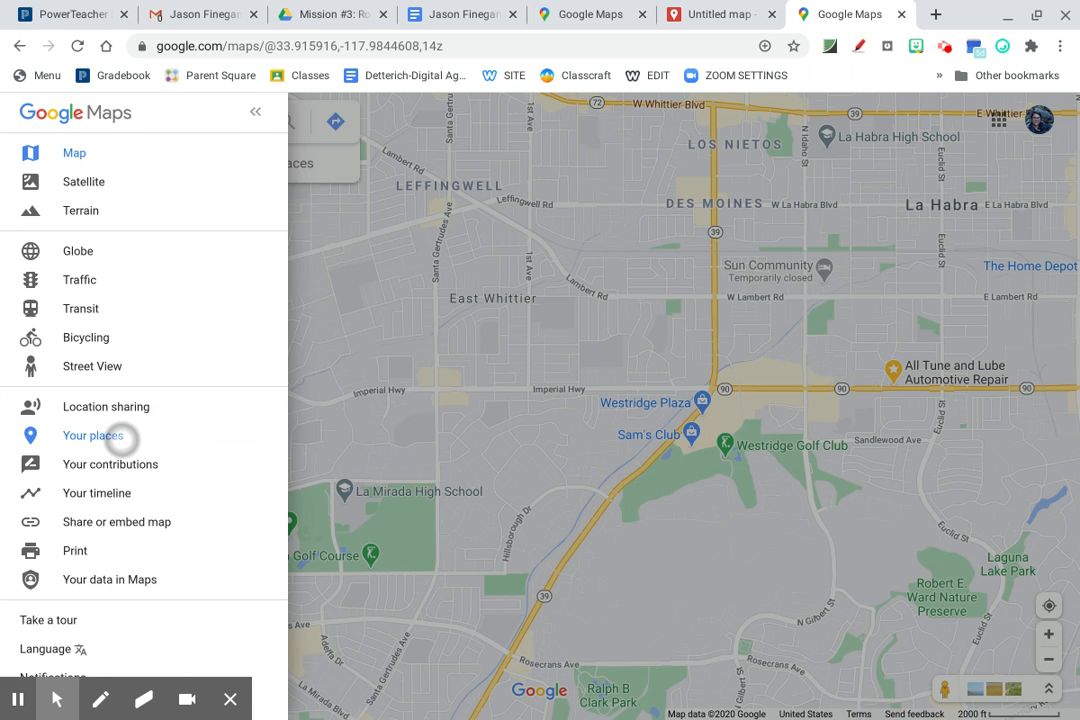
{"action": "left_click", "coordinate": [121, 437]}
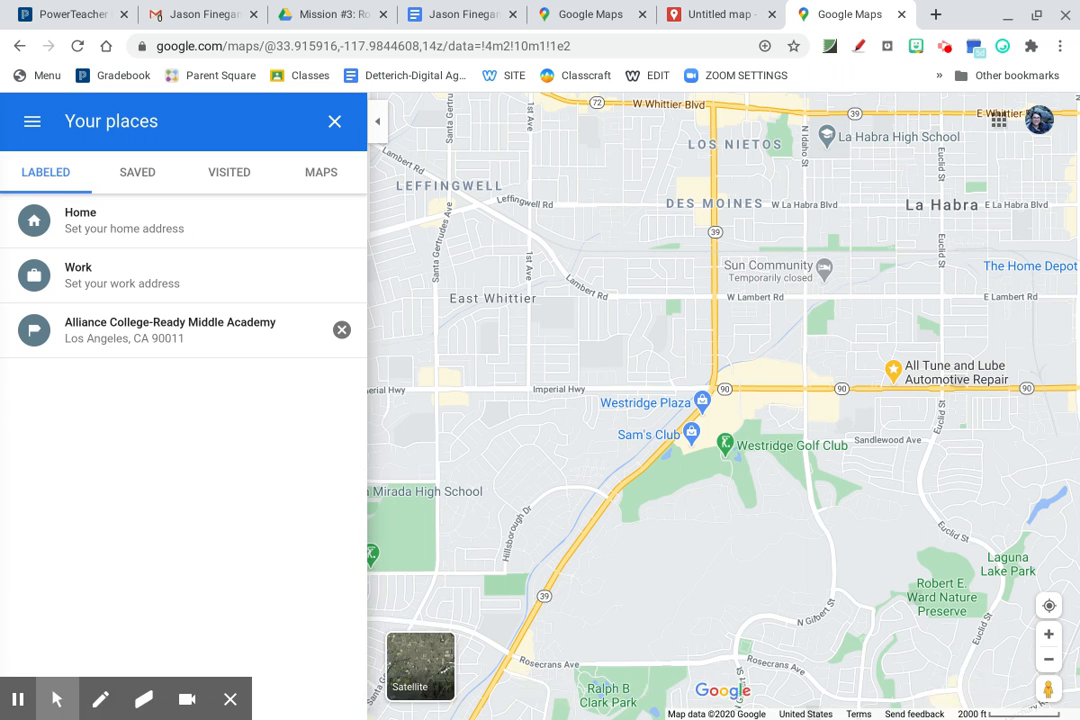
Show the saved custom maps in Your places and create a new map
{"action": "left_click", "coordinate": [321, 172]}
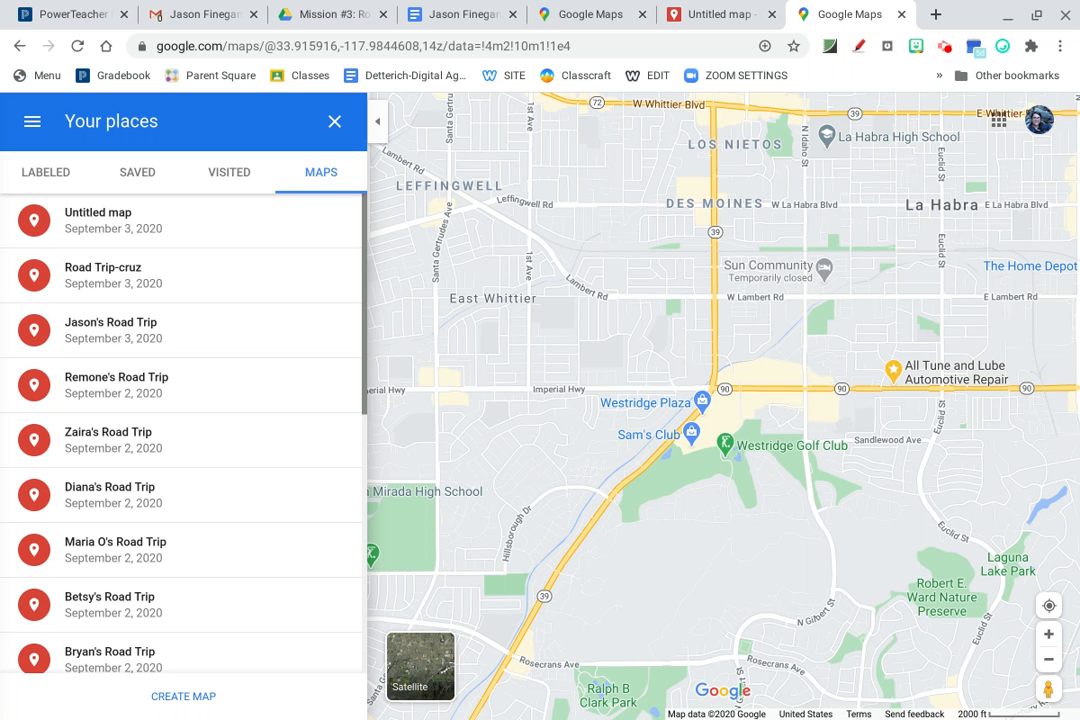
{"action": "right_click", "coordinate": [189, 697]}
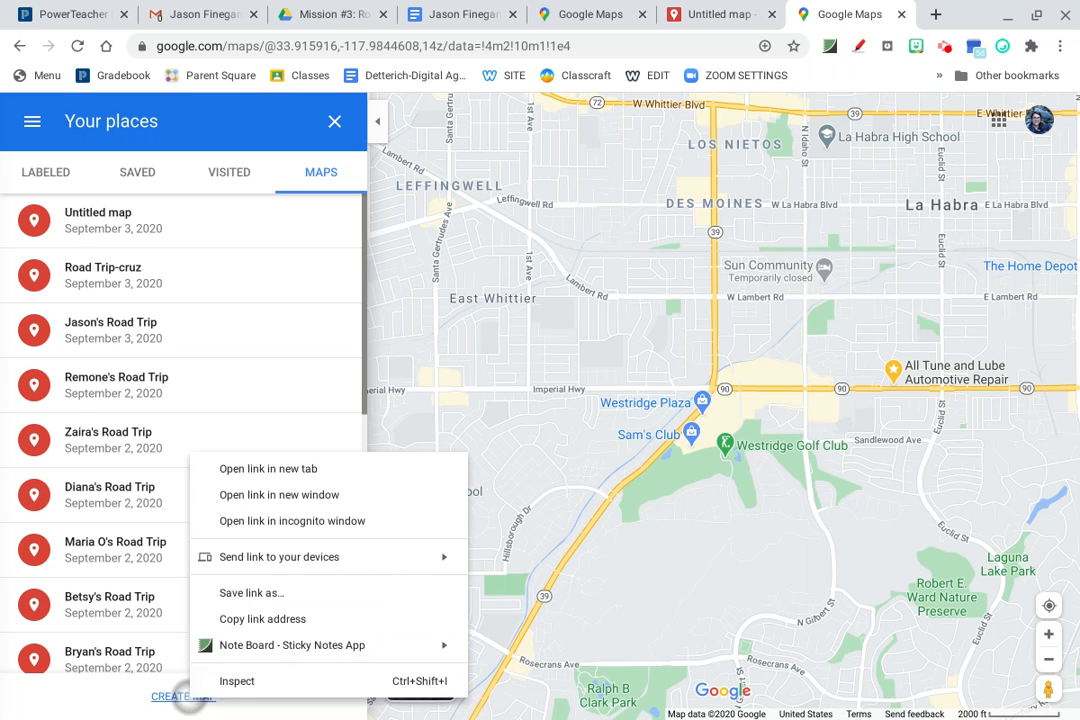
{"action": "key", "text": "Escape"}
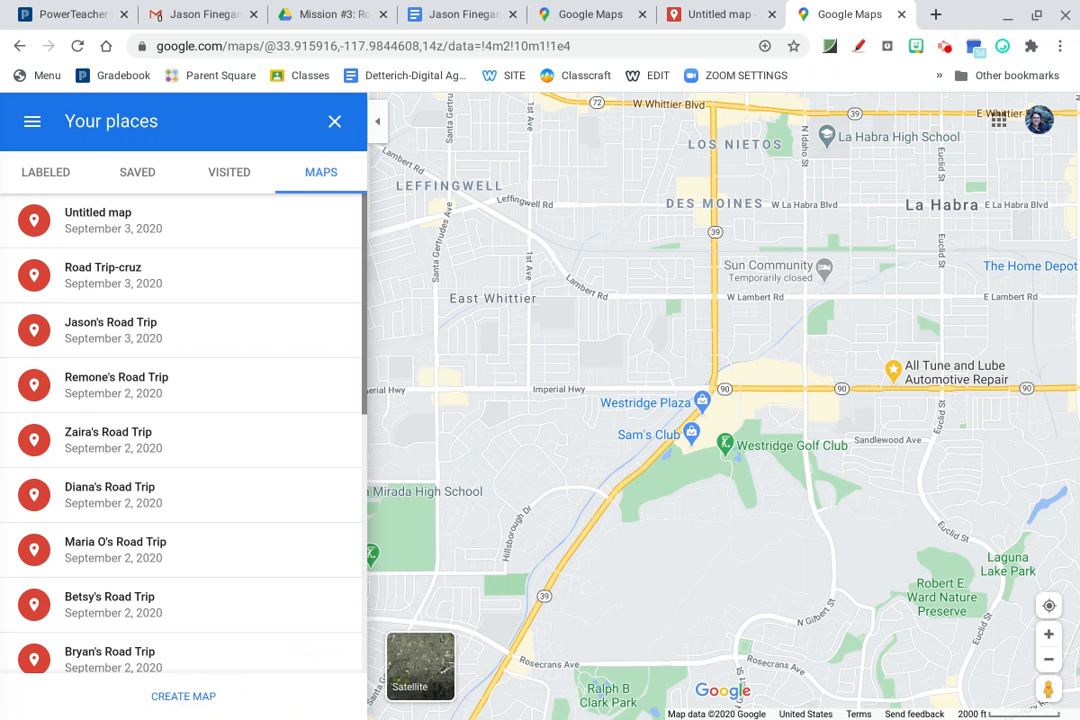
{"action": "left_click", "coordinate": [183, 696]}
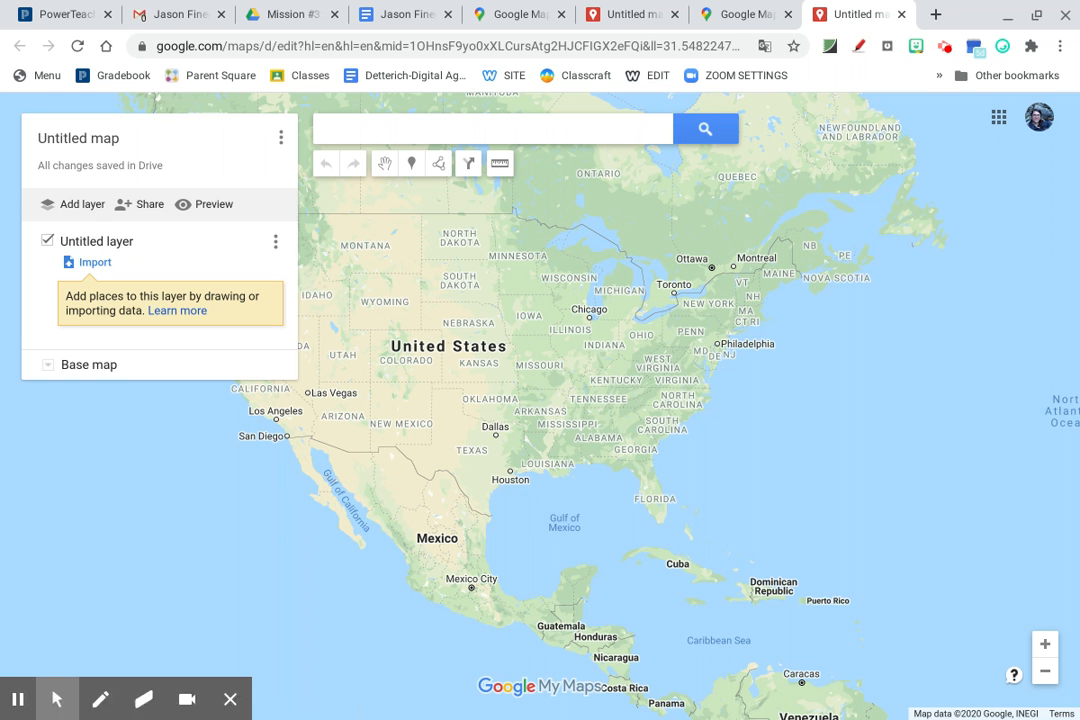
{"action": "left_click", "coordinate": [80, 138]}
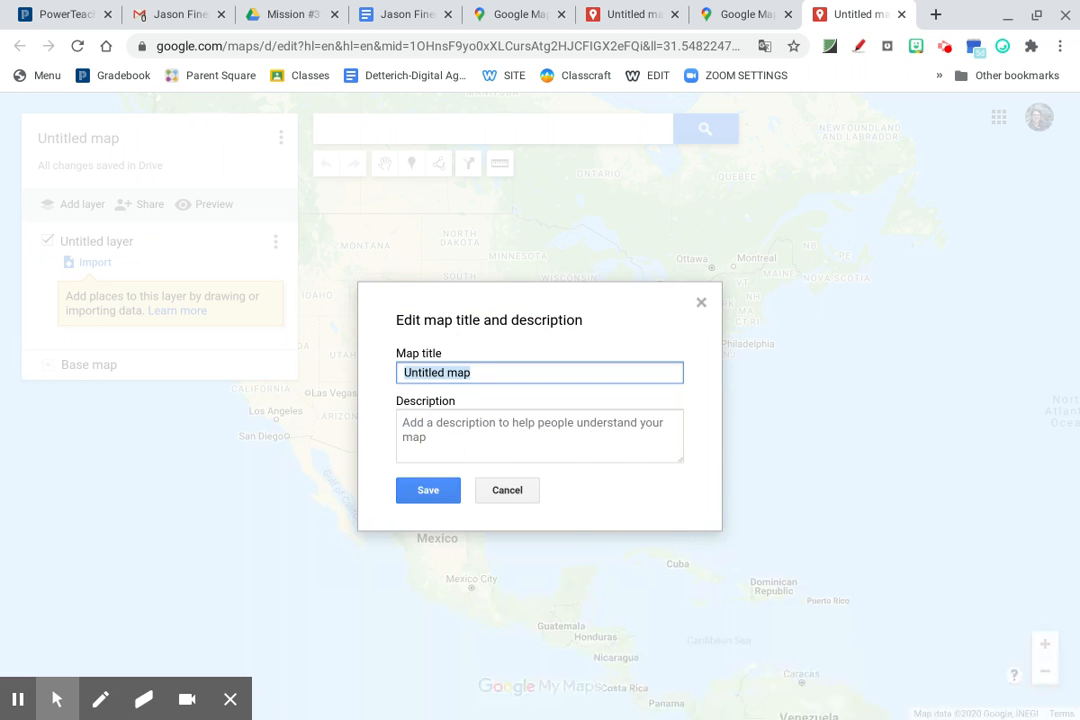
{"action": "key", "text": "Escape"}
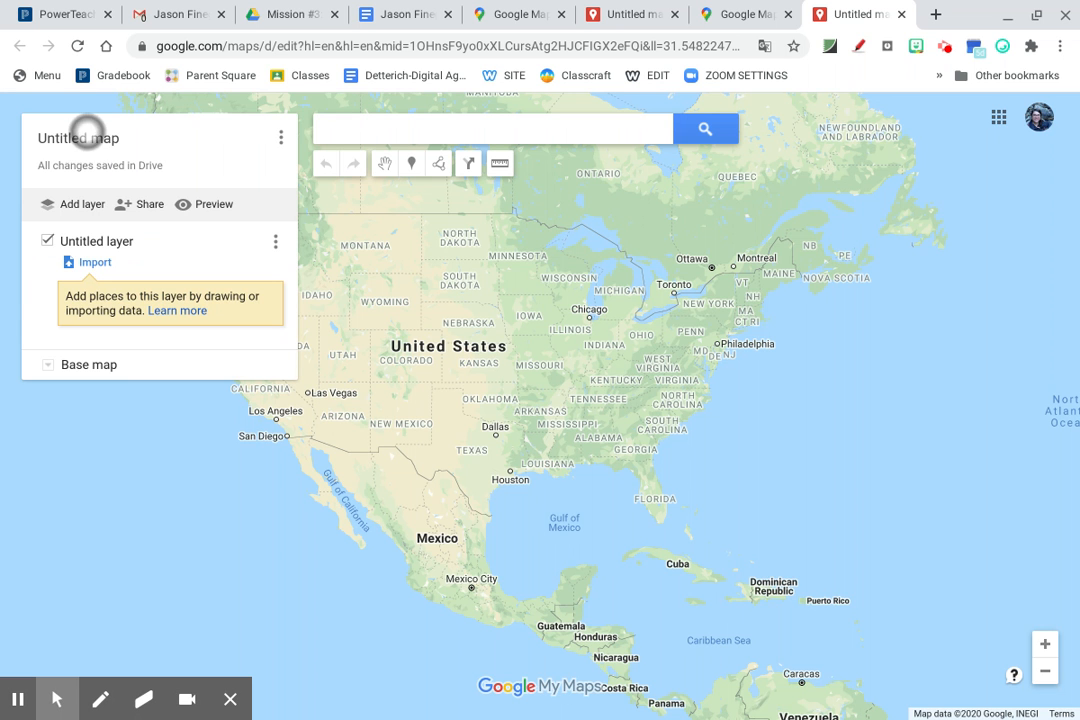
{"action": "left_click", "coordinate": [84, 134]}
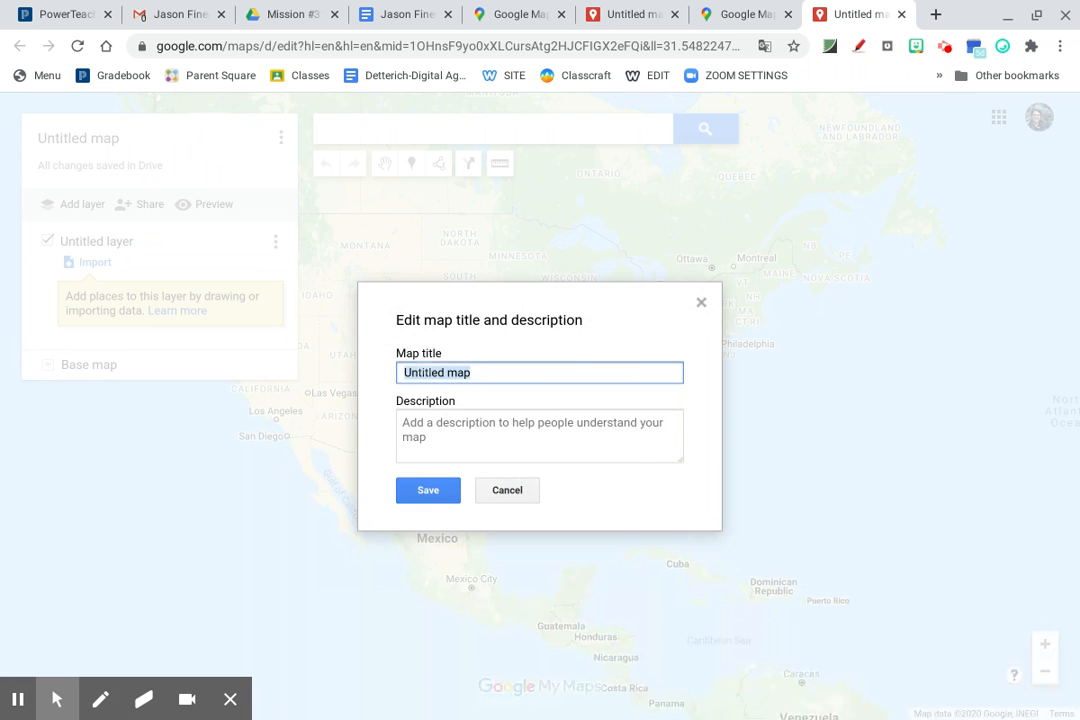
{"action": "key", "text": "Escape"}
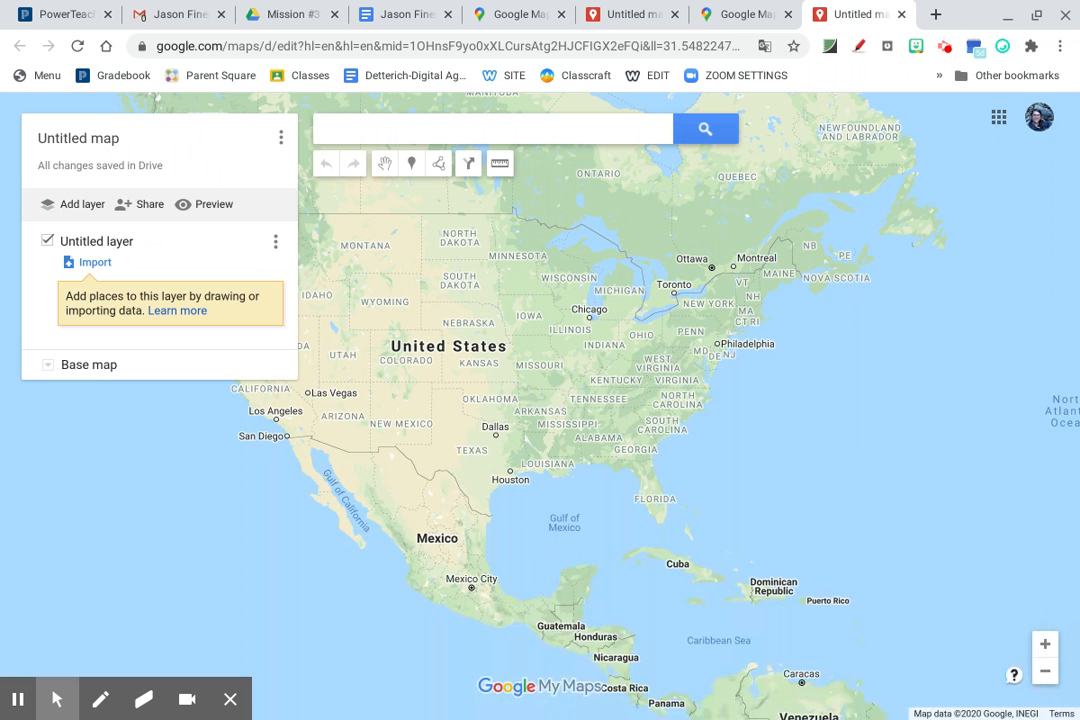
Title the new map "Agent Y's Road Trip", give it the description "Mission #3" and save
{"action": "left_click", "coordinate": [76, 136]}
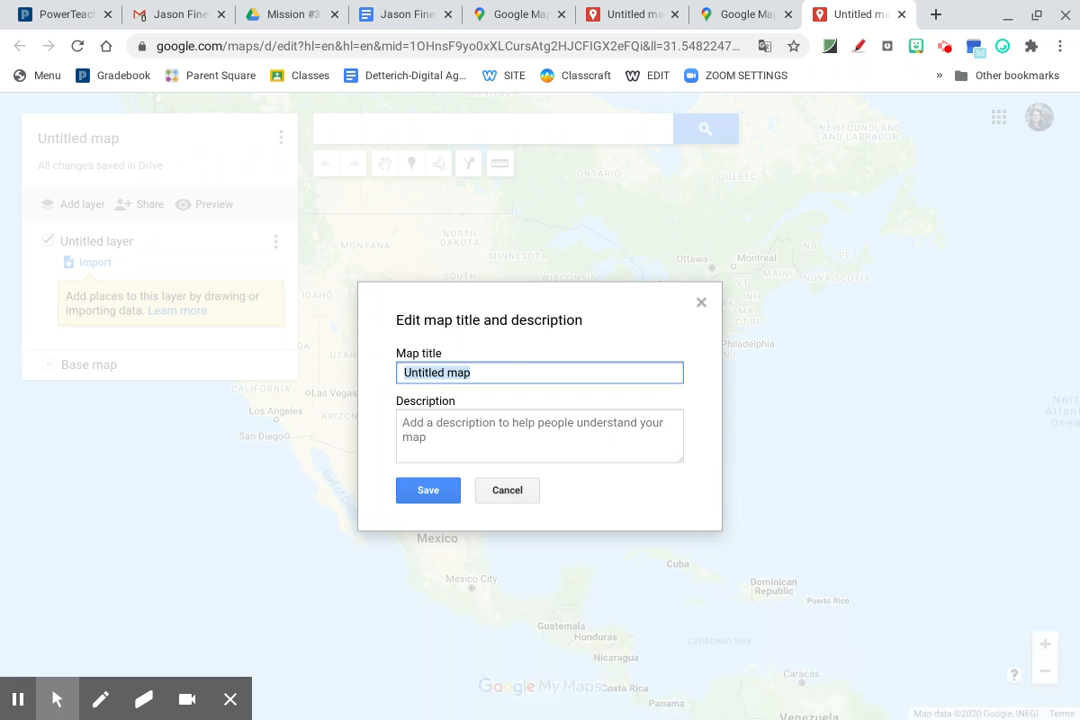
{"action": "key", "text": "BackSpace"}
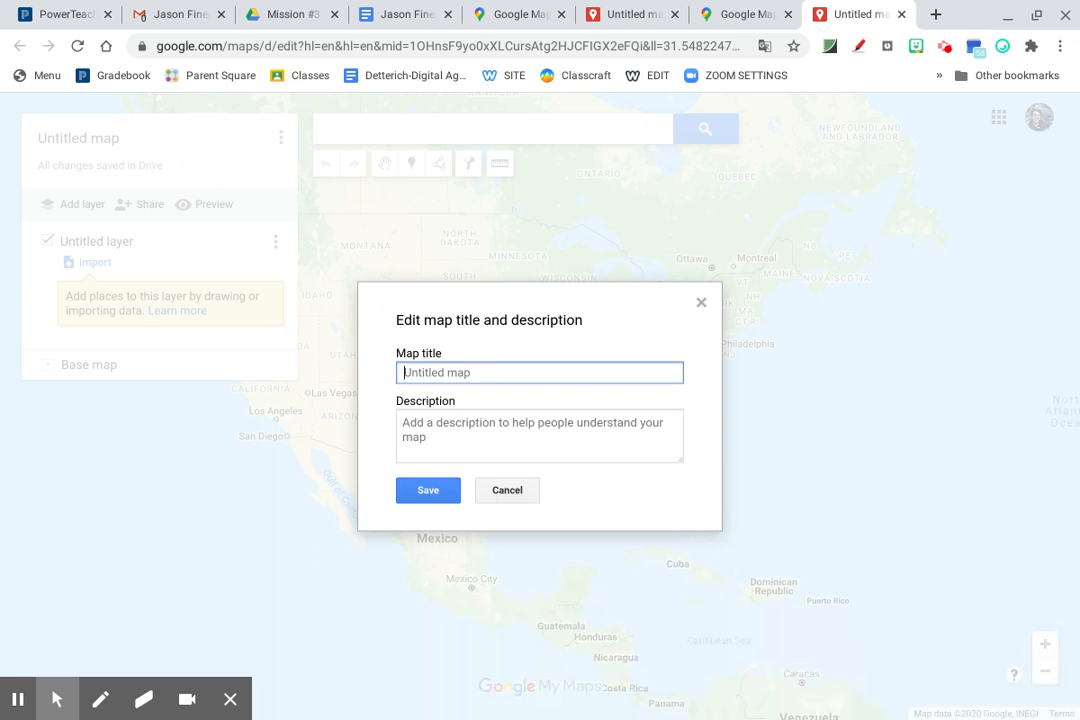
{"action": "type", "text": "Agent Y's Road Trip"}
{"action": "key", "text": "Tab"}
{"action": "type", "text": "Mis"}
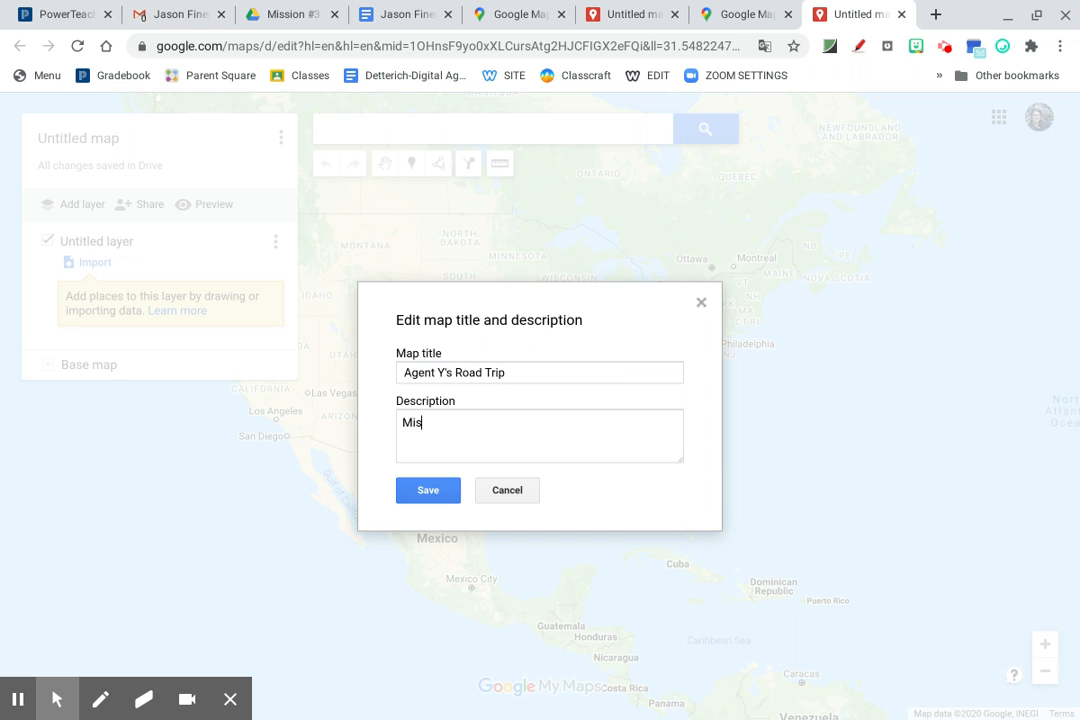
{"action": "type", "text": "sion #3"}
{"action": "left_click", "coordinate": [424, 491]}
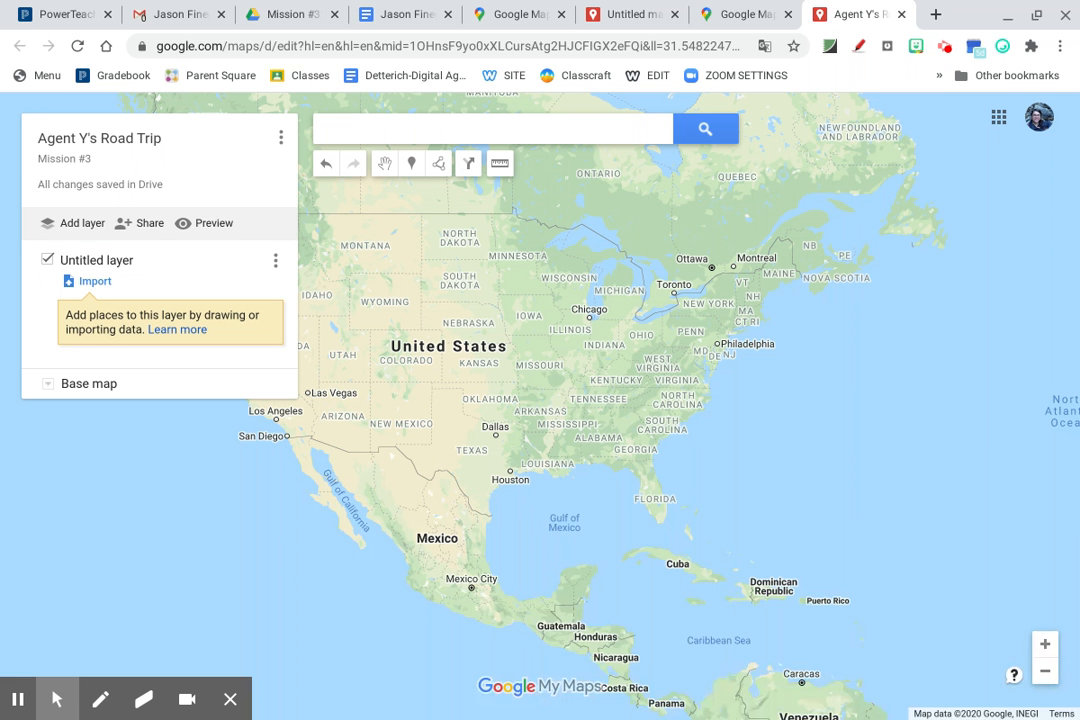
Circle the map title in red with the recorder's pen, then return to the mouse pointer
{"action": "left_click", "coordinate": [100, 699]}
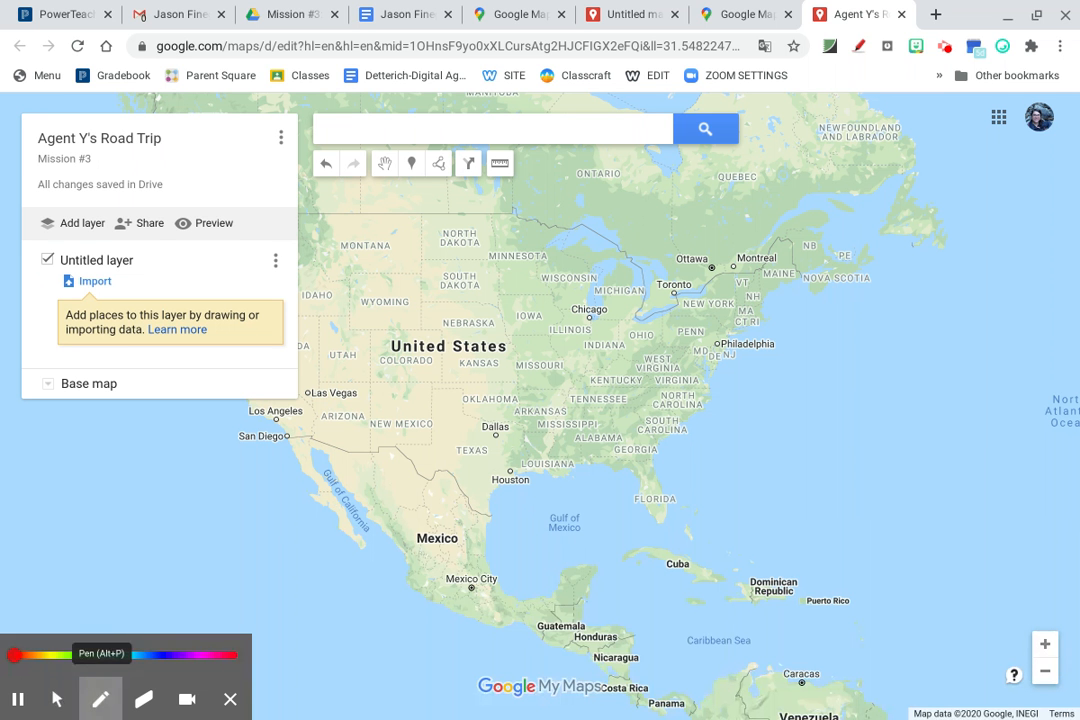
{"action": "mouse_move", "coordinate": [148, 100]}
{"action": "left_mouse_down"}
{"action": "mouse_move", "coordinate": [20, 128]}
{"action": "mouse_move", "coordinate": [170, 140]}
{"action": "mouse_move", "coordinate": [150, 118]}
{"action": "left_mouse_up"}
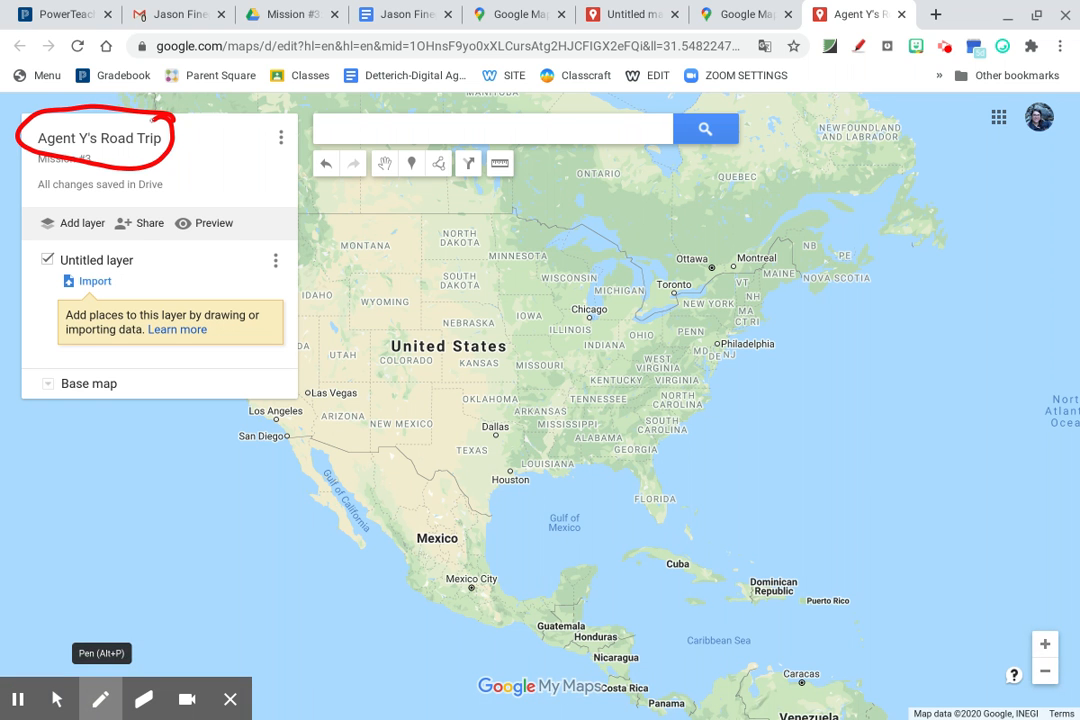
{"action": "left_click", "coordinate": [143, 699]}
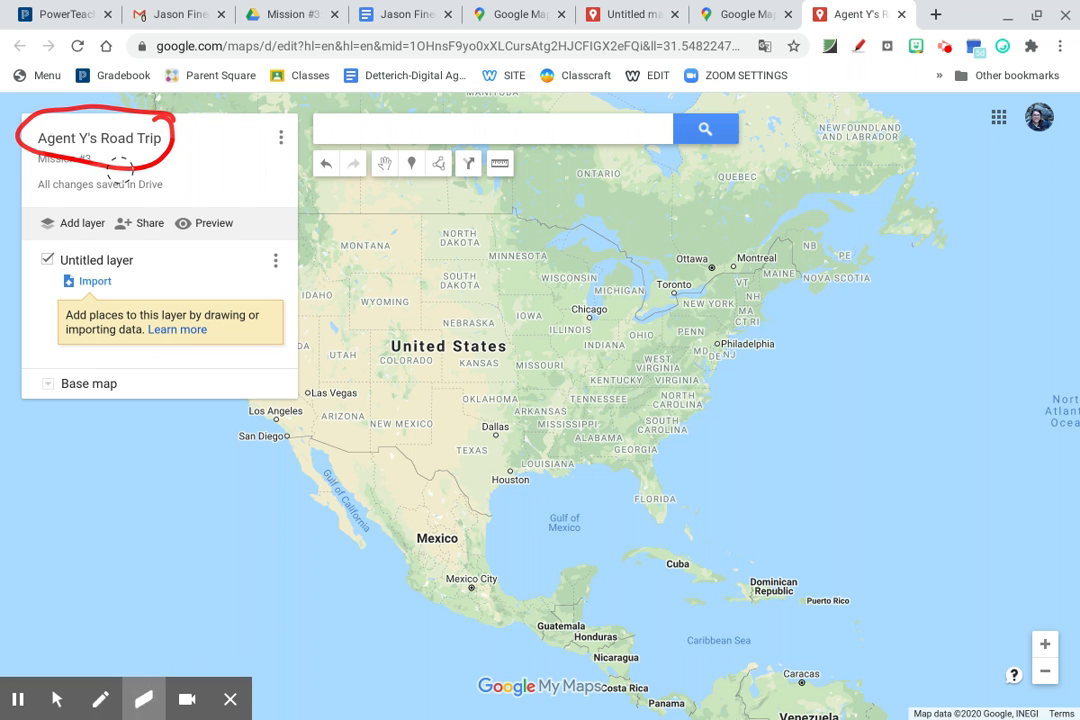
{"action": "mouse_move", "coordinate": [143, 699]}
{"action": "left_click", "coordinate": [57, 699]}
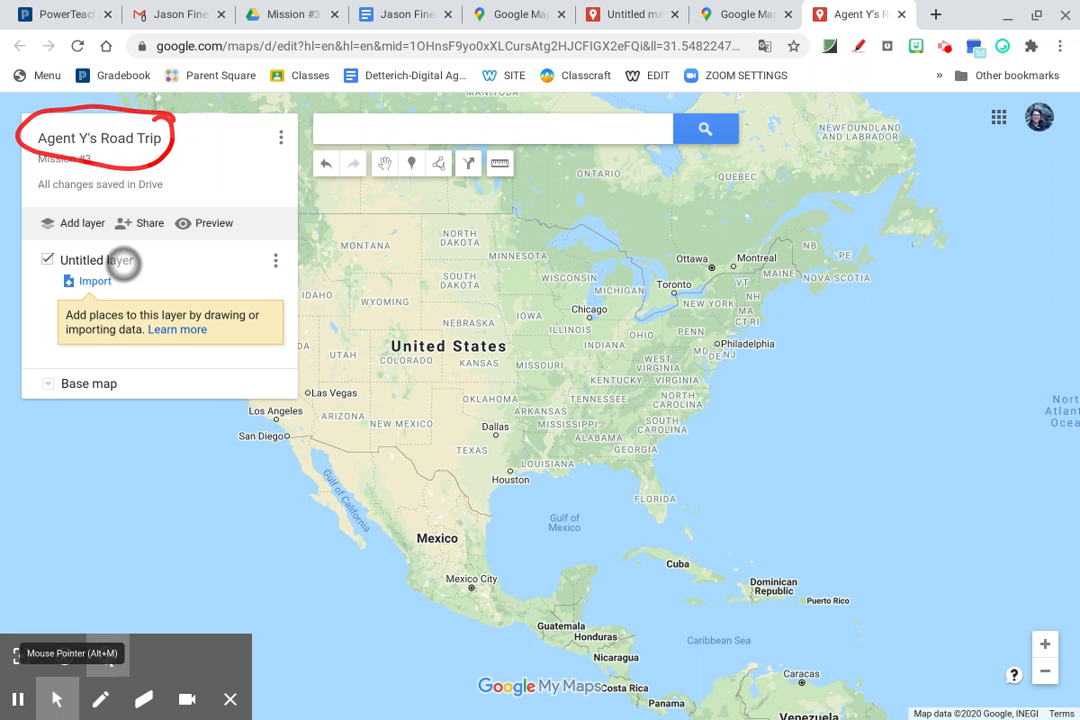
Rename the untitled layer "Points of interest"
{"action": "left_click", "coordinate": [96, 260]}
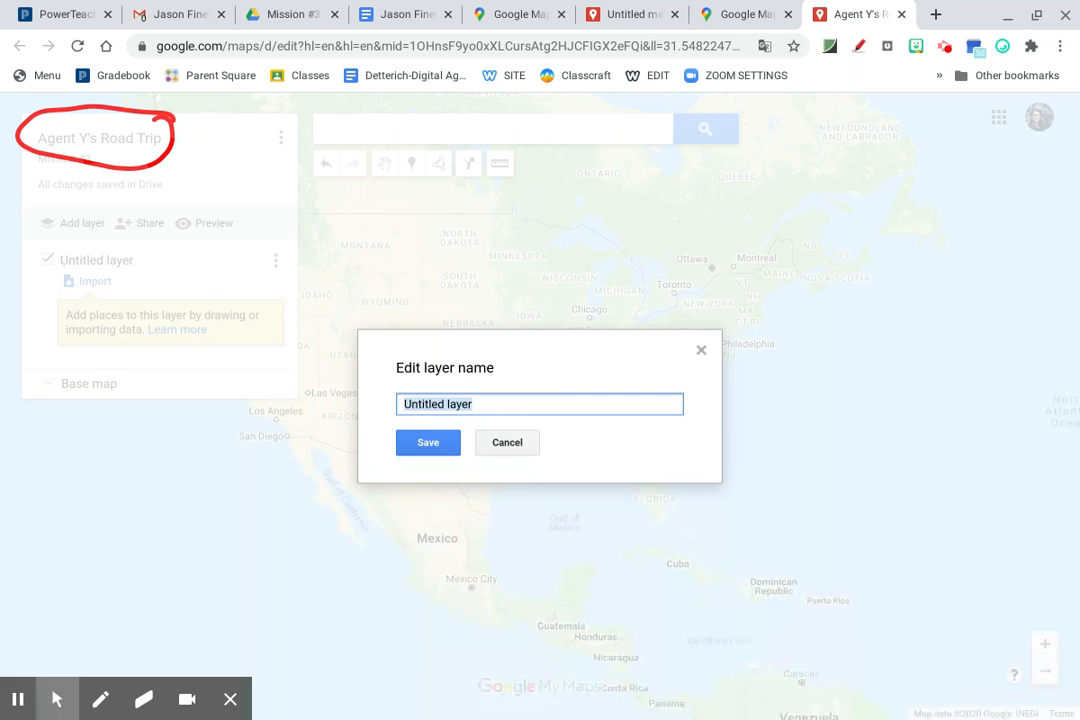
{"action": "type", "text": "Po"}
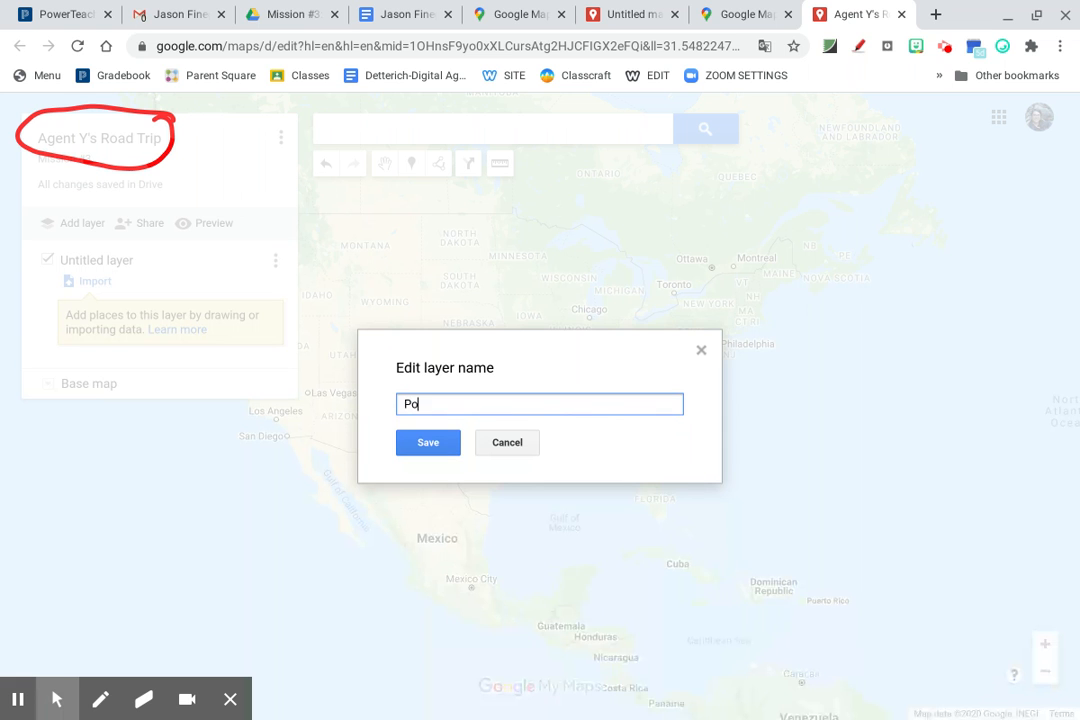
{"action": "type", "text": "ints of interest"}
{"action": "left_click", "coordinate": [426, 440]}
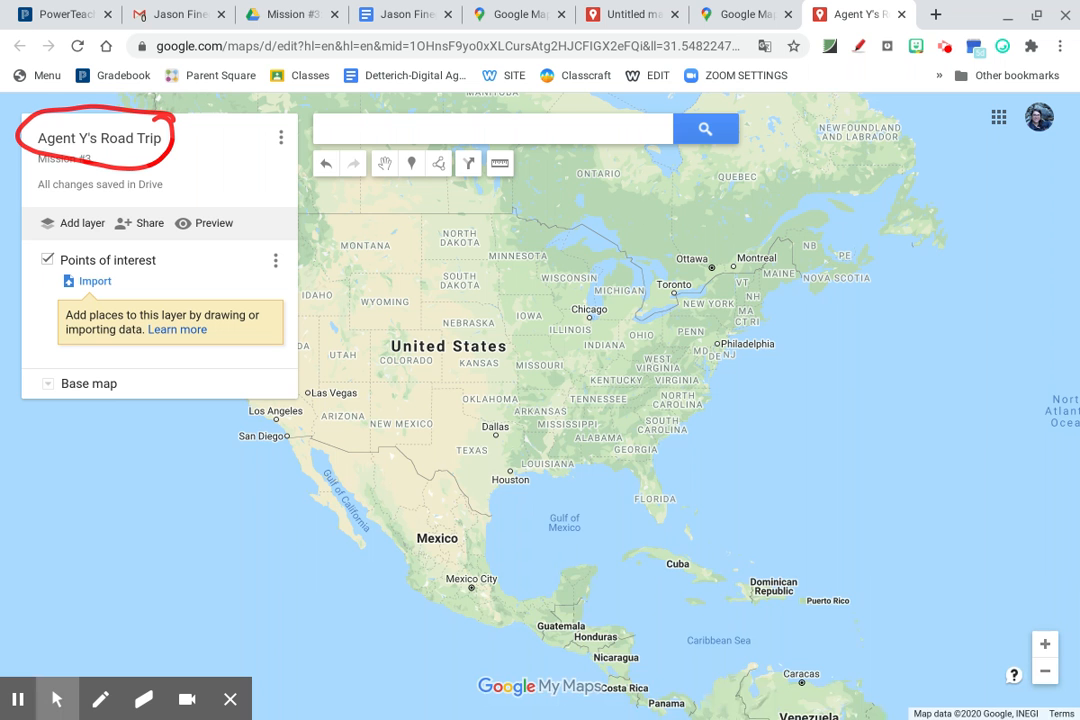
Circle the place search box in red with the recorder's pen, then return to the mouse pointer
{"action": "left_click_drag", "start_coordinate": [571, 500], "coordinate": [694, 567]}
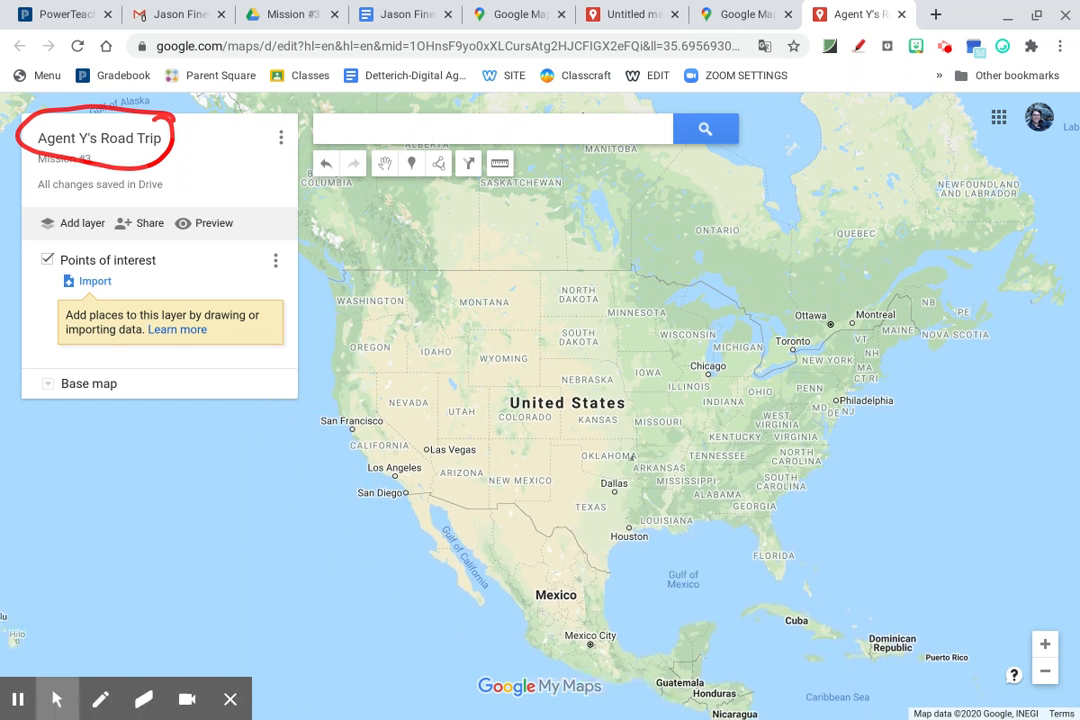
{"action": "left_click", "coordinate": [398, 482]}
{"action": "scroll", "coordinate": [395, 473], "scroll_direction": "up", "scroll_amount": 3}
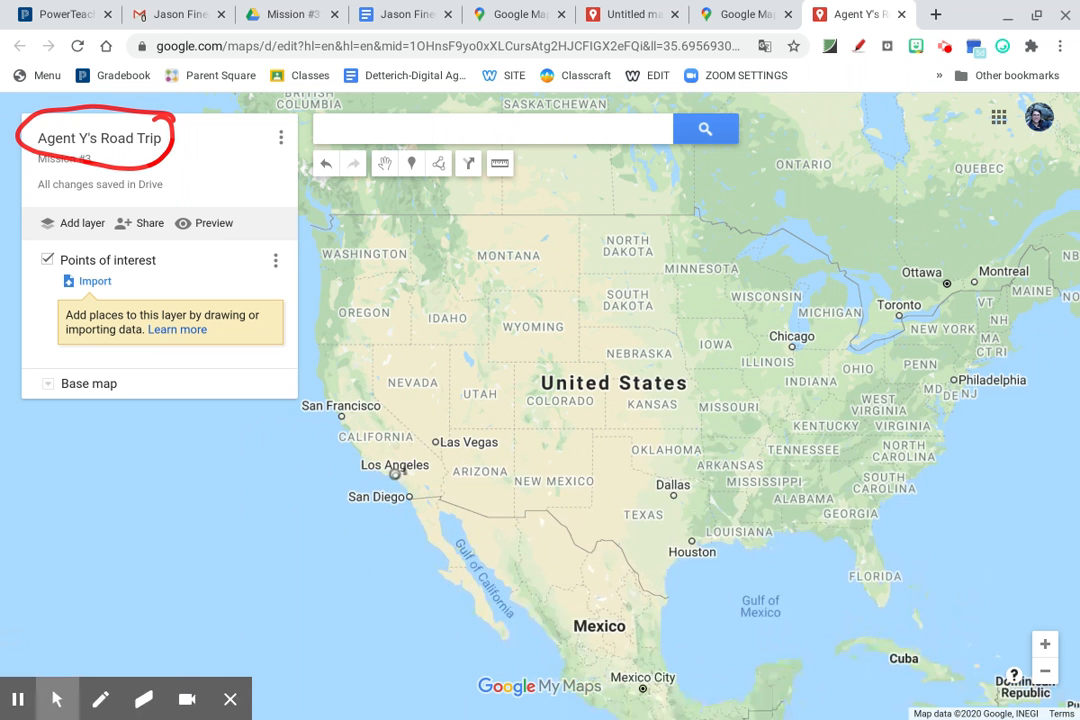
{"action": "left_click", "coordinate": [455, 132]}
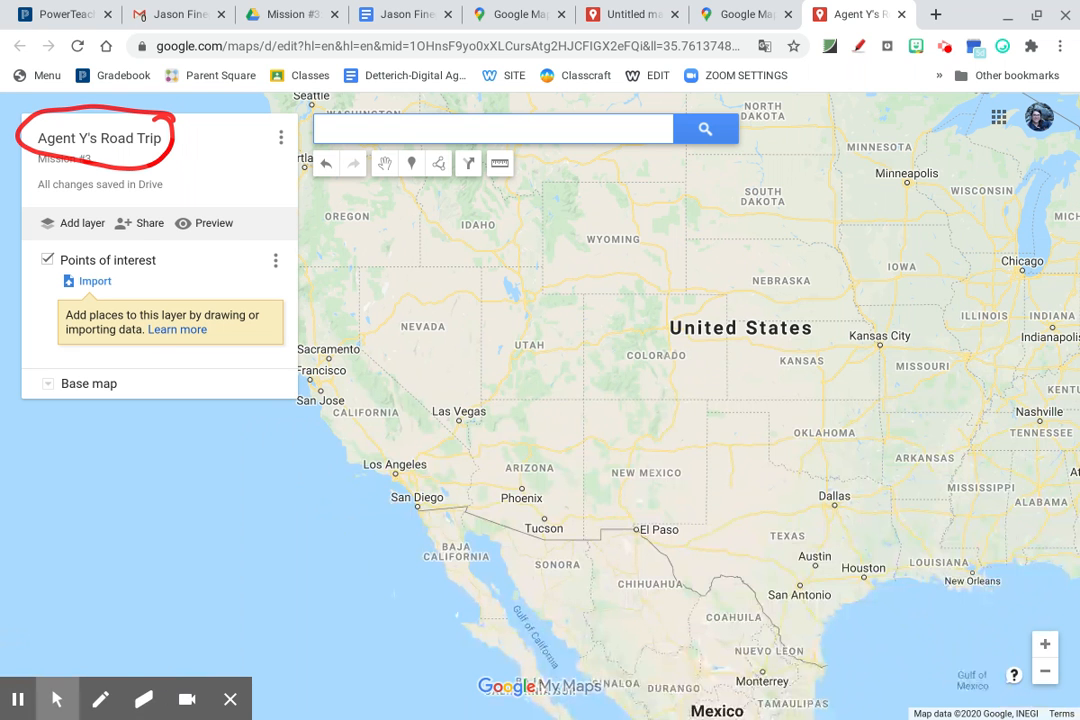
{"action": "left_click", "coordinate": [100, 699]}
{"action": "mouse_move", "coordinate": [747, 109]}
{"action": "left_mouse_down"}
{"action": "mouse_move", "coordinate": [415, 99]}
{"action": "mouse_move", "coordinate": [292, 104]}
{"action": "mouse_move", "coordinate": [286, 125]}
{"action": "mouse_move", "coordinate": [378, 147]}
{"action": "mouse_move", "coordinate": [480, 151]}
{"action": "mouse_move", "coordinate": [762, 124]}
{"action": "mouse_move", "coordinate": [744, 104]}
{"action": "left_mouse_up"}
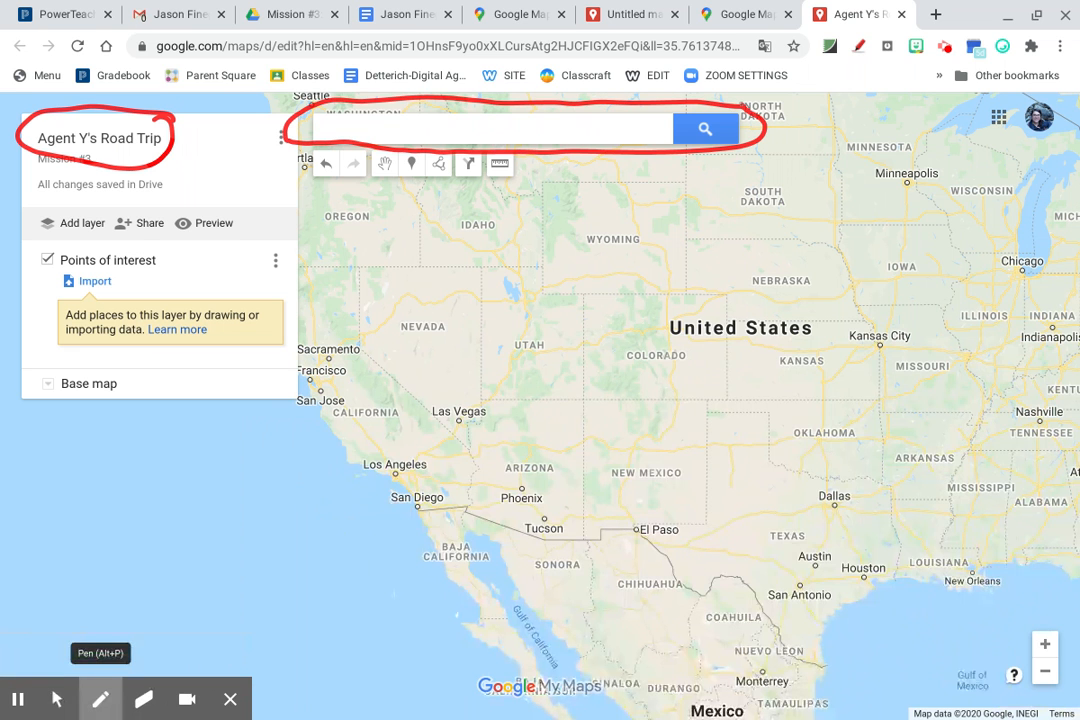
{"action": "left_click", "coordinate": [57, 699]}
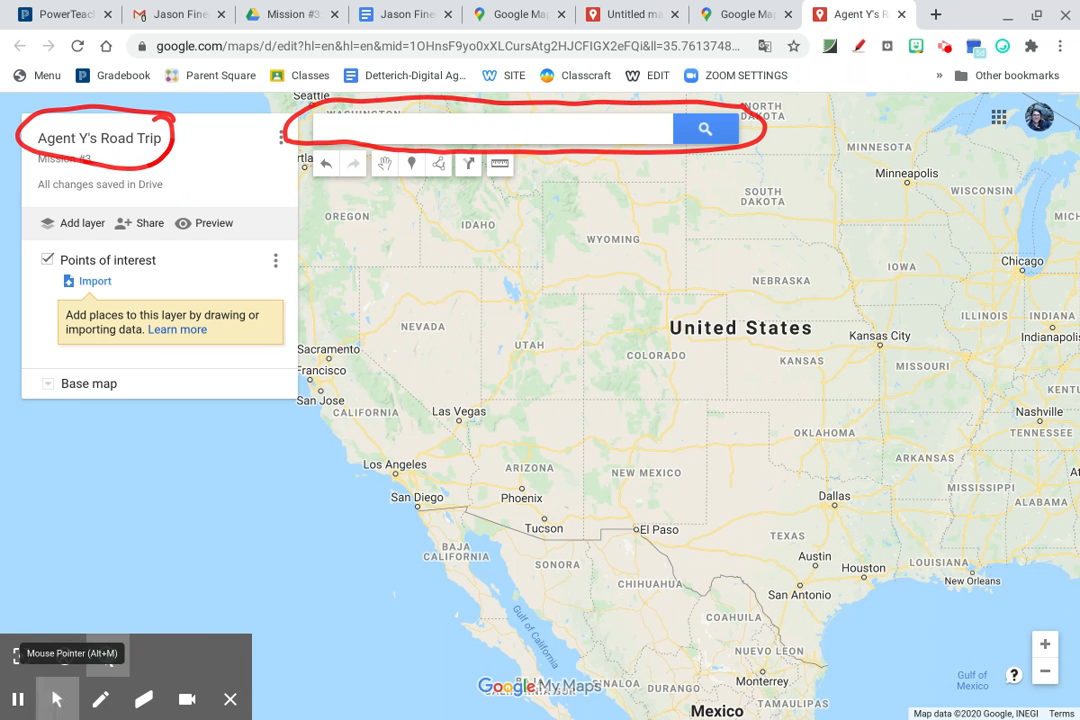
Search for Los Angeles and choose the Los Angeles, CA, USA suggestion
{"action": "left_click", "coordinate": [427, 132]}
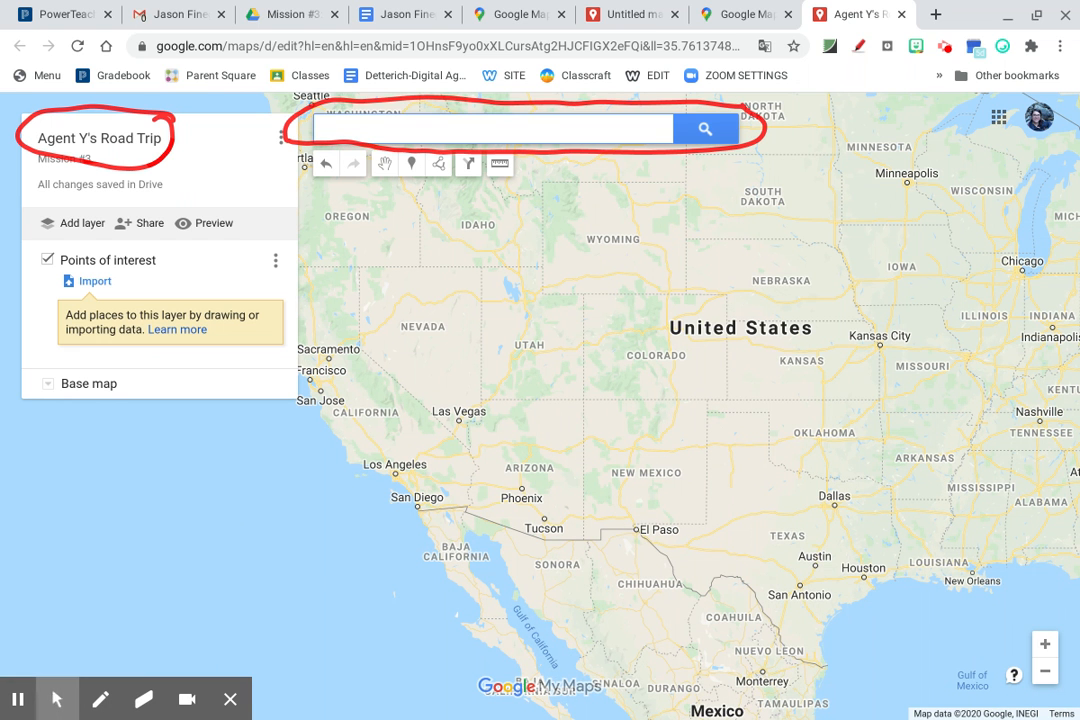
{"action": "type", "text": "Los ang"}
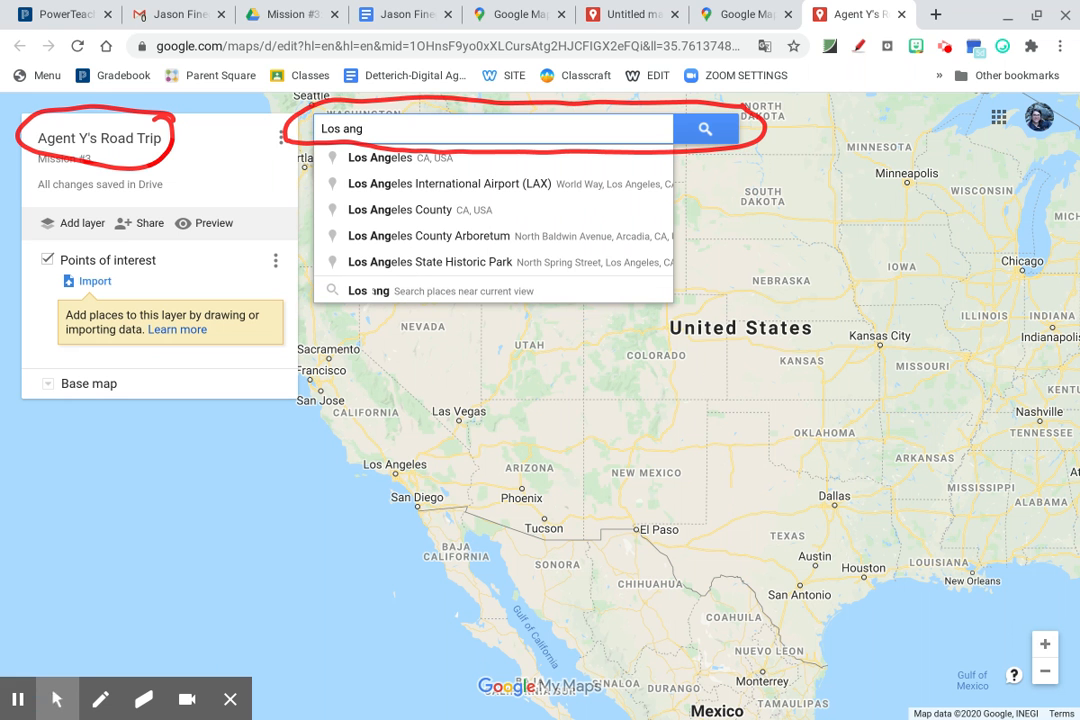
{"action": "left_click", "coordinate": [395, 160]}
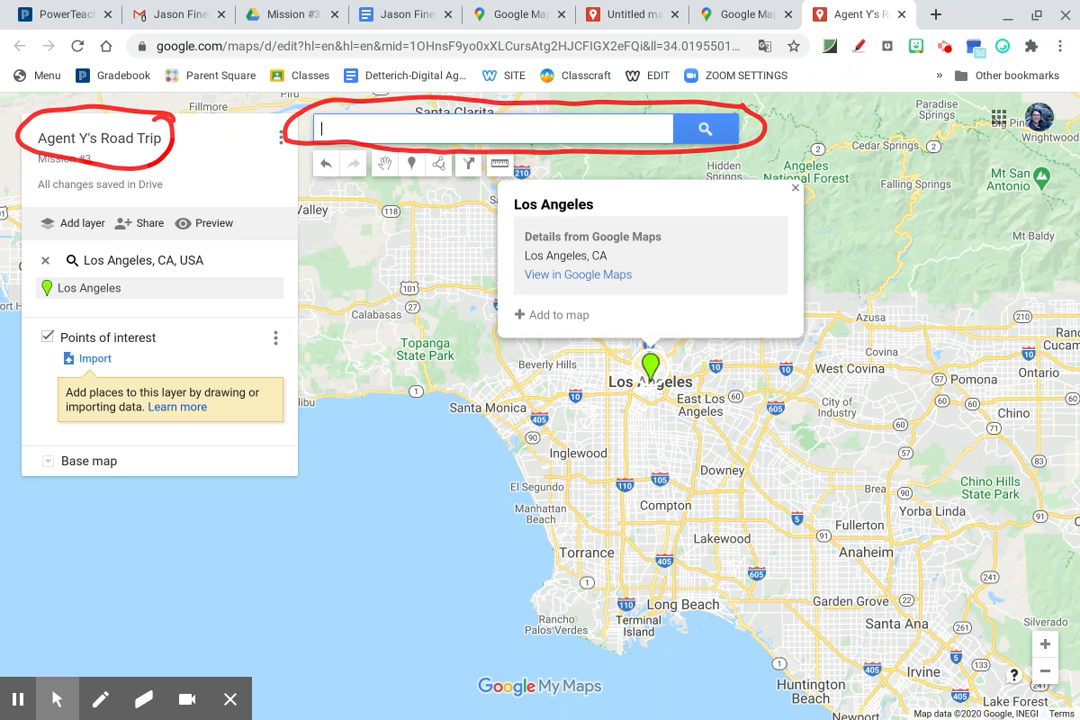
Circle the Add to map option in red, then add Los Angeles to the "Points of interest" layer and close its card
{"action": "key", "text": "alt+p"}
{"action": "mouse_move", "coordinate": [585, 296]}
{"action": "left_mouse_down"}
{"action": "mouse_move", "coordinate": [510, 302]}
{"action": "mouse_move", "coordinate": [540, 348]}
{"action": "mouse_move", "coordinate": [592, 302]}
{"action": "left_mouse_up"}
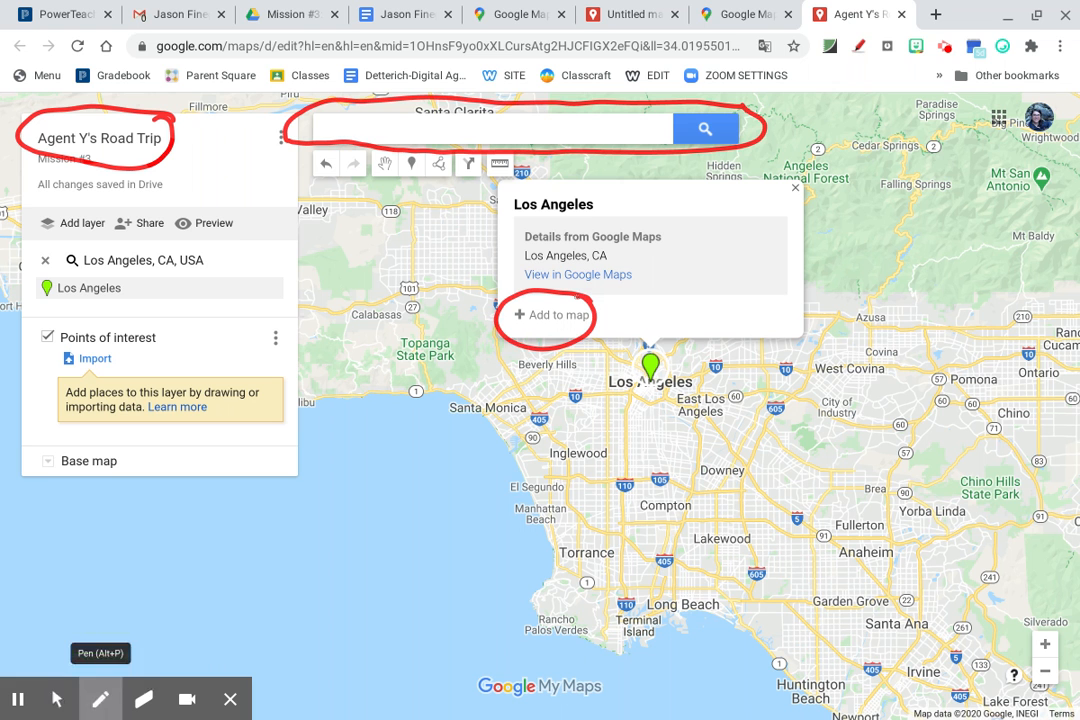
{"action": "key", "text": "alt+m"}
{"action": "left_click", "coordinate": [550, 314]}
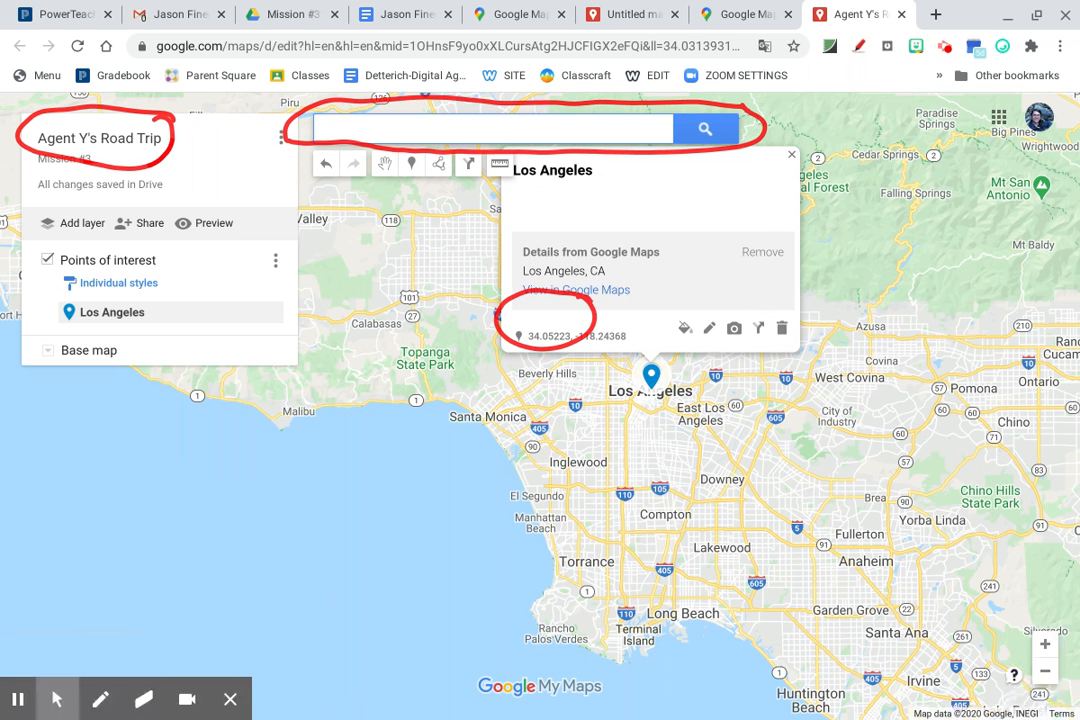
{"action": "left_click", "coordinate": [790, 155]}
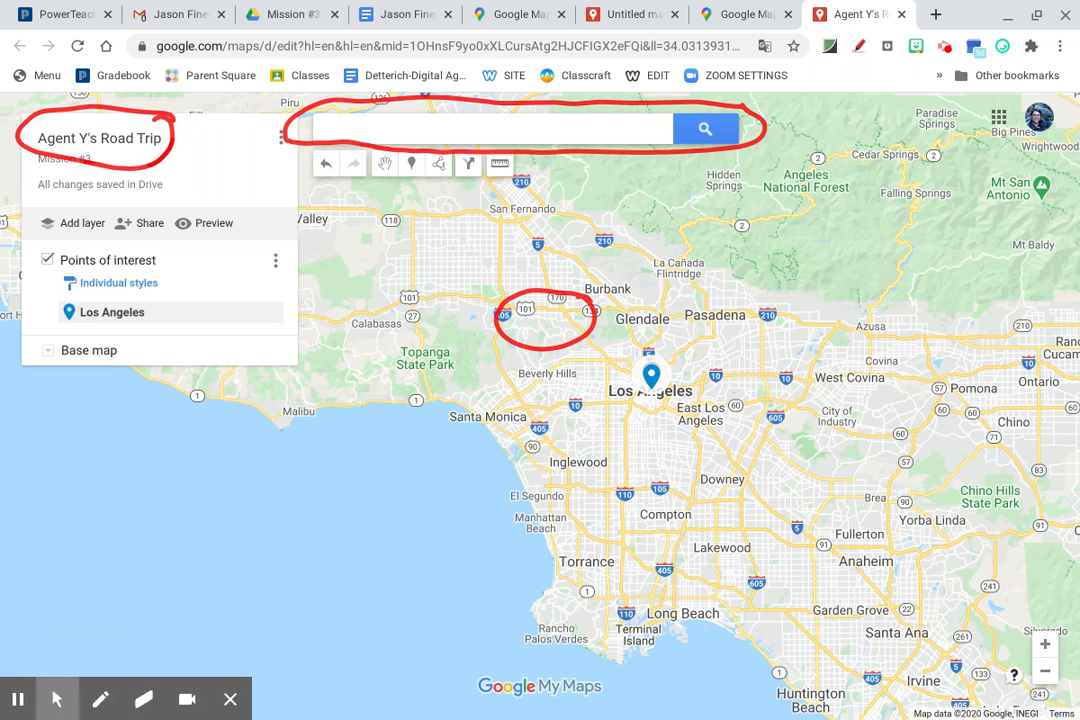
Wipe the recorder's red pen markings off the screen and return to the mouse pointer
{"action": "left_click", "coordinate": [143, 699]}
{"action": "left_click", "coordinate": [21, 656]}
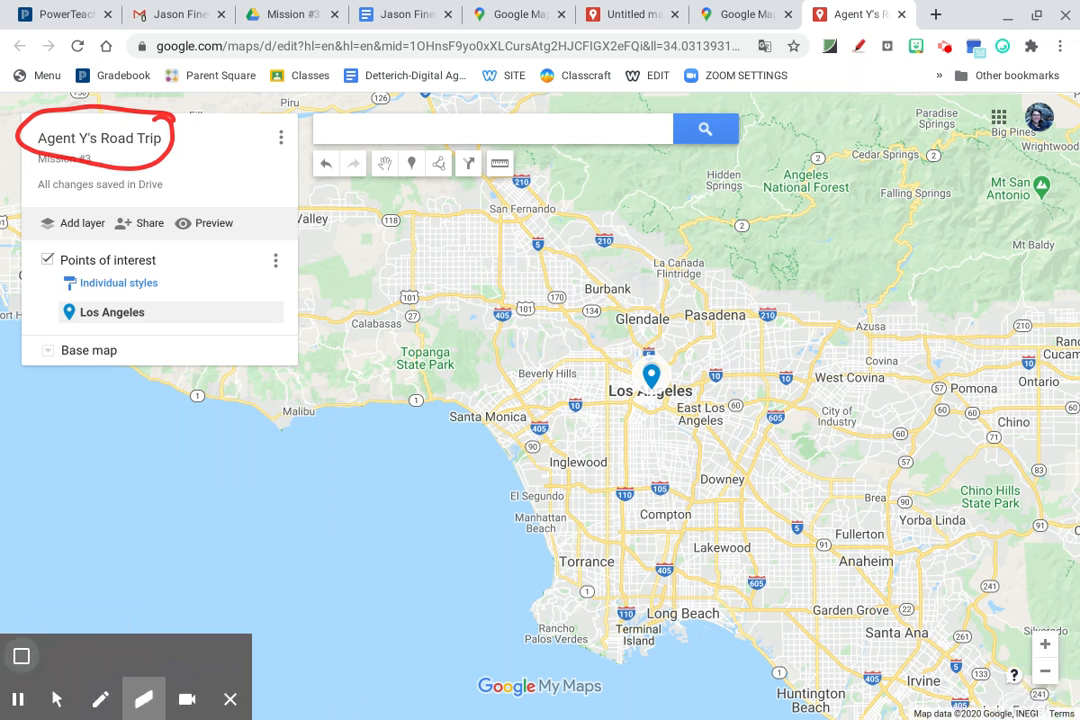
{"action": "left_click_drag", "start_coordinate": [150, 140], "coordinate": [161, 148]}
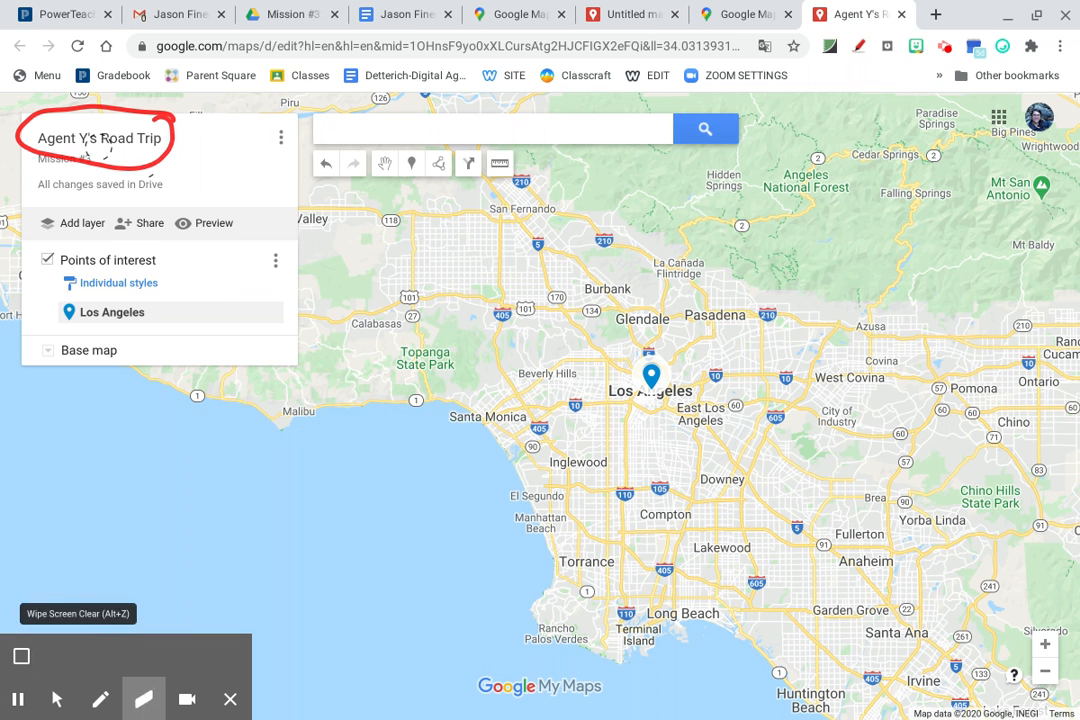
{"action": "left_click", "coordinate": [57, 699]}
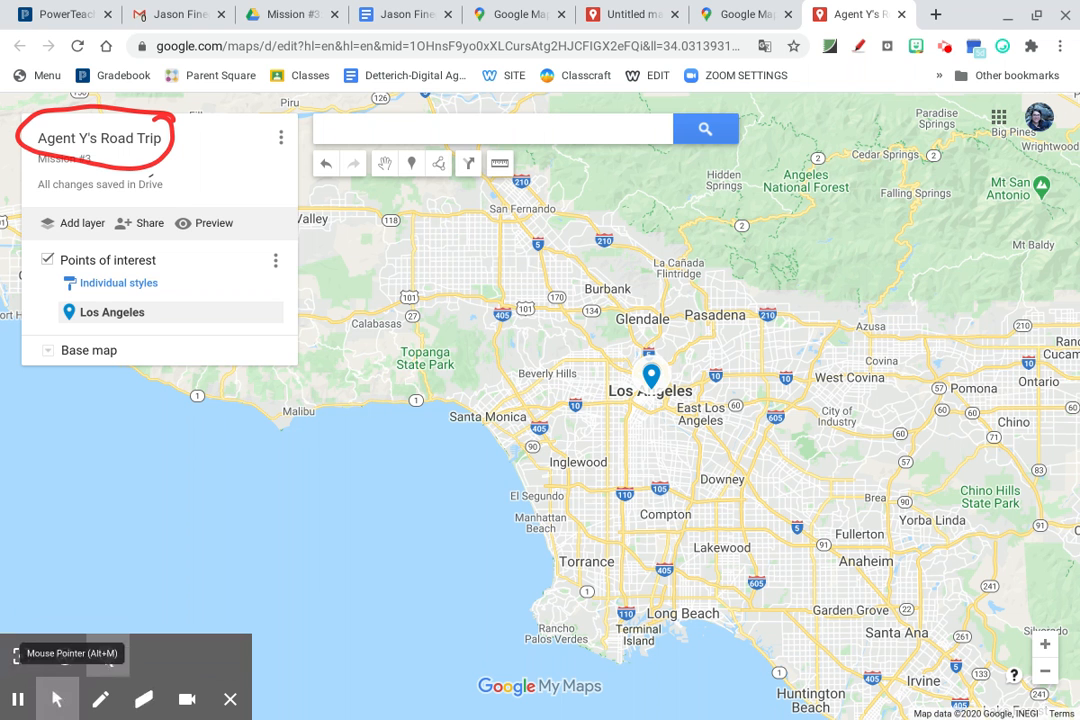
{"action": "right_click", "coordinate": [78, 308]}
{"action": "left_click", "coordinate": [100, 312]}
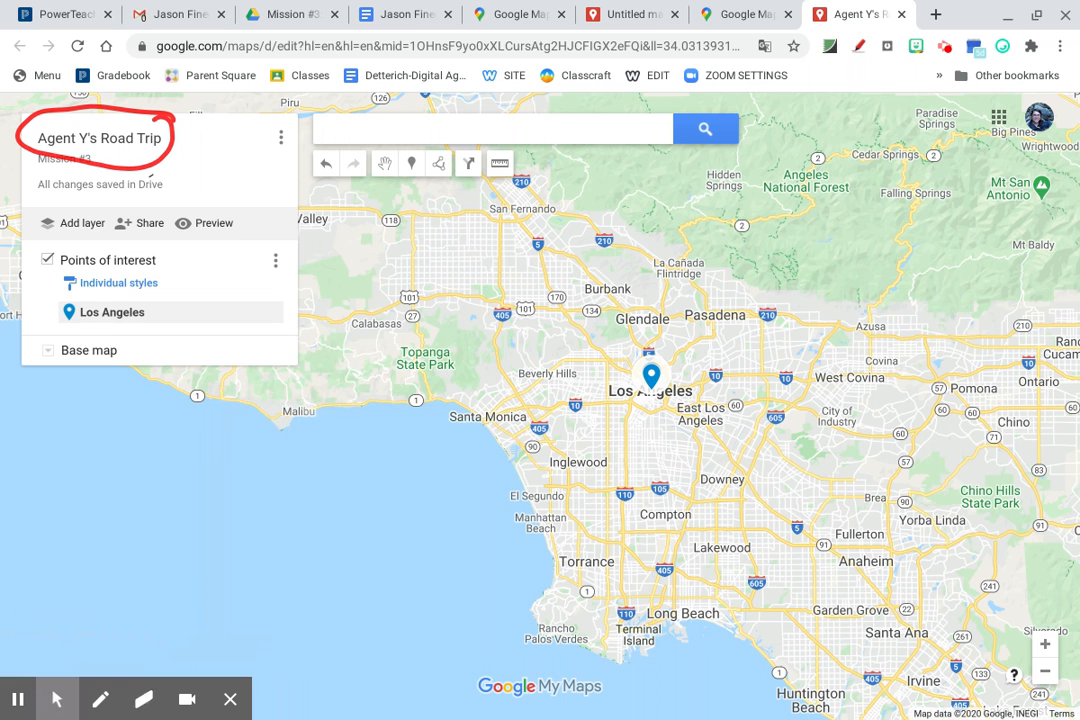
Search for Las Vegas, NV, USA and add it to the "Points of interest" layer
{"action": "left_click", "coordinate": [525, 127]}
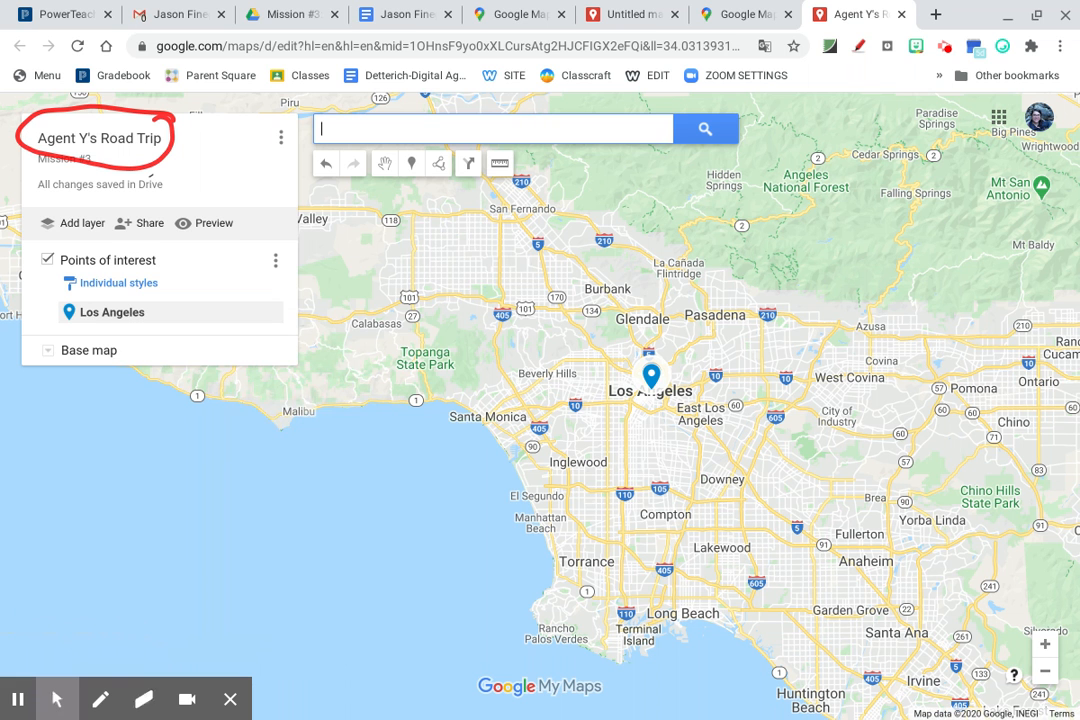
{"action": "type", "text": "Las"}
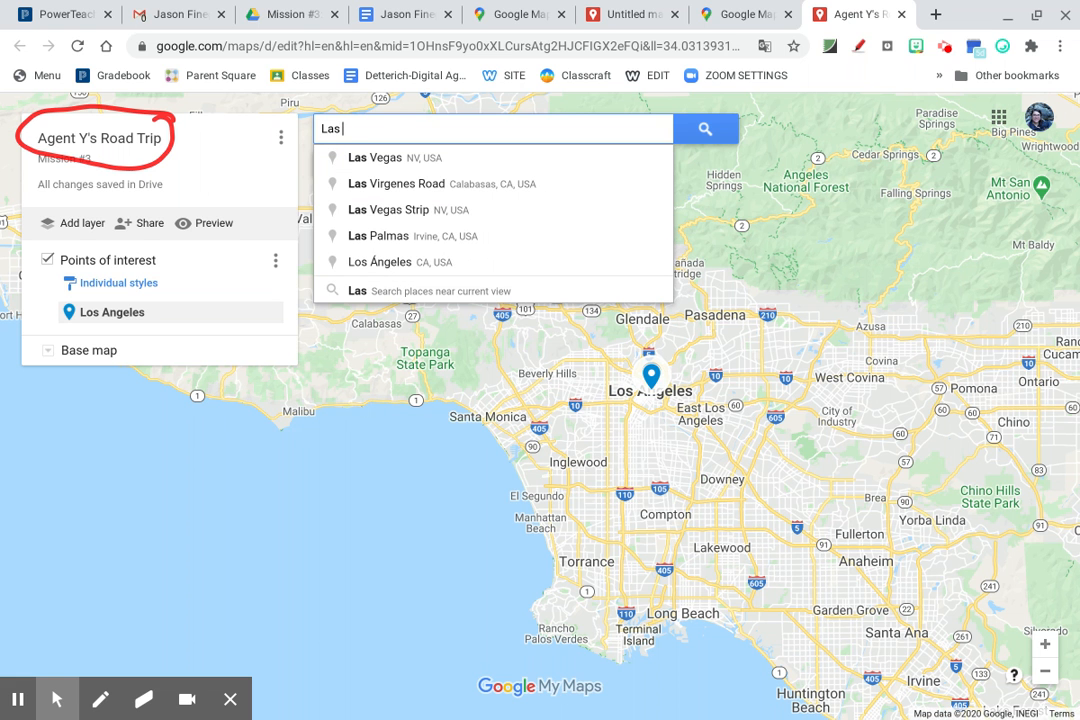
{"action": "key", "text": "BackSpace"}
{"action": "key", "text": "BackSpace"}
{"action": "key", "text": "BackSpace"}
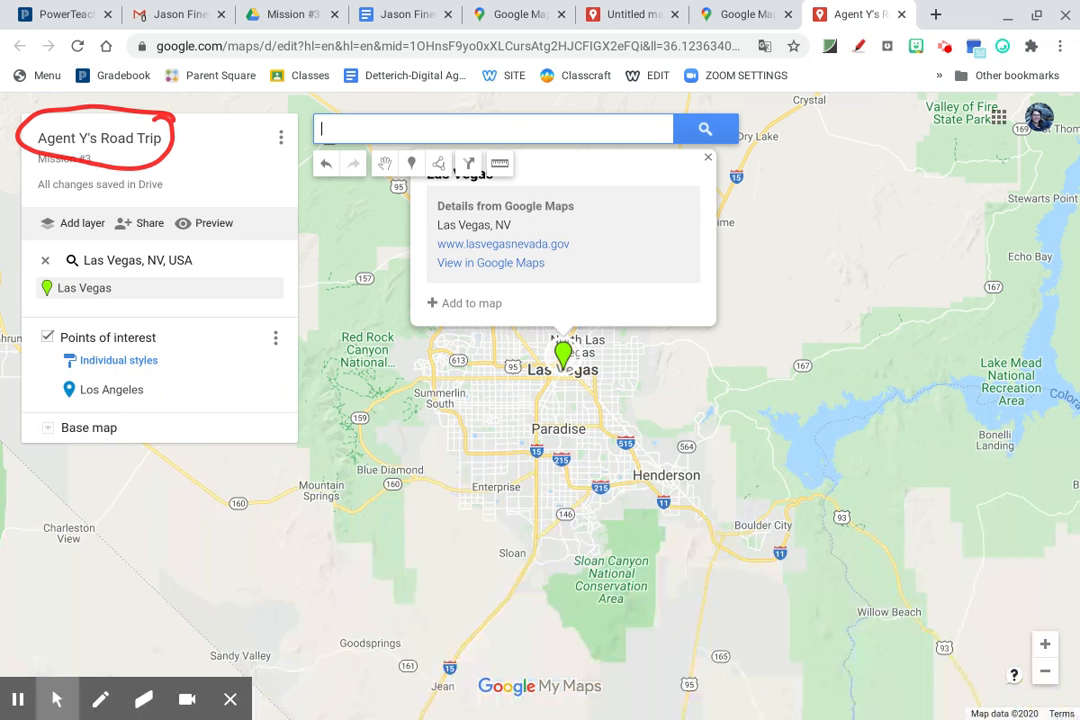
{"action": "left_click", "coordinate": [468, 302]}
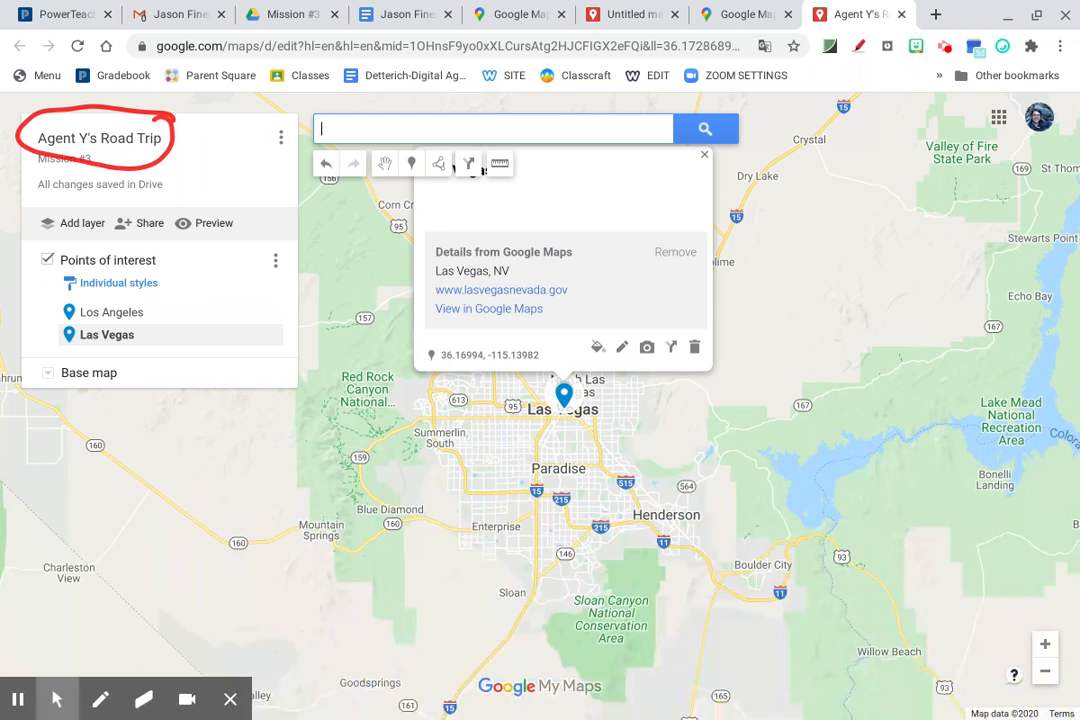
Show the Las Vegas marker's edit form and its image or video chooser, cancelling each without changes
{"action": "left_click", "coordinate": [621, 346]}
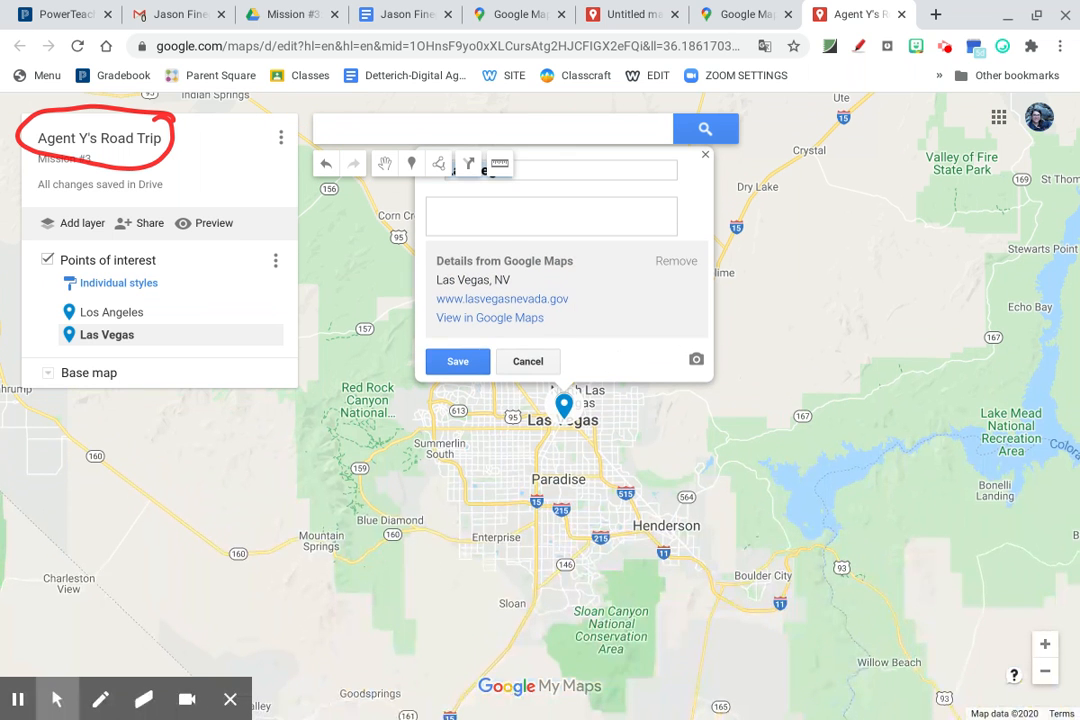
{"action": "left_click", "coordinate": [528, 361]}
{"action": "left_click", "coordinate": [647, 357]}
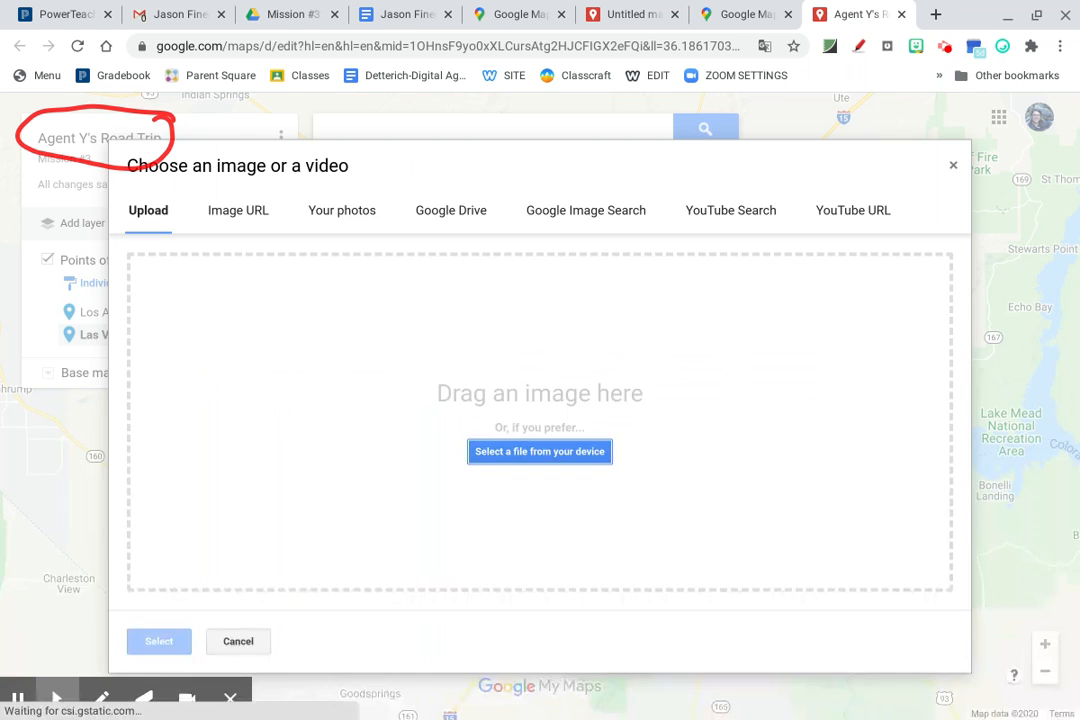
{"action": "left_click", "coordinate": [243, 643]}
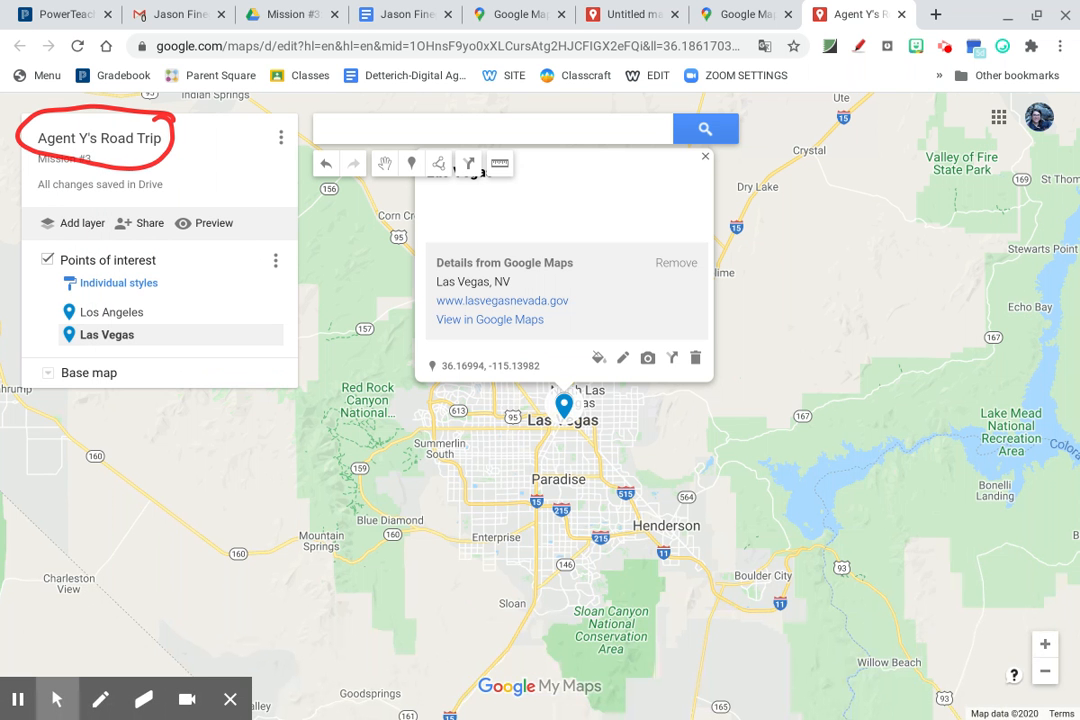
Try the walking icon on the Las Vegas marker, restore the standard pin, and close the marker's card
{"action": "left_click", "coordinate": [598, 357]}
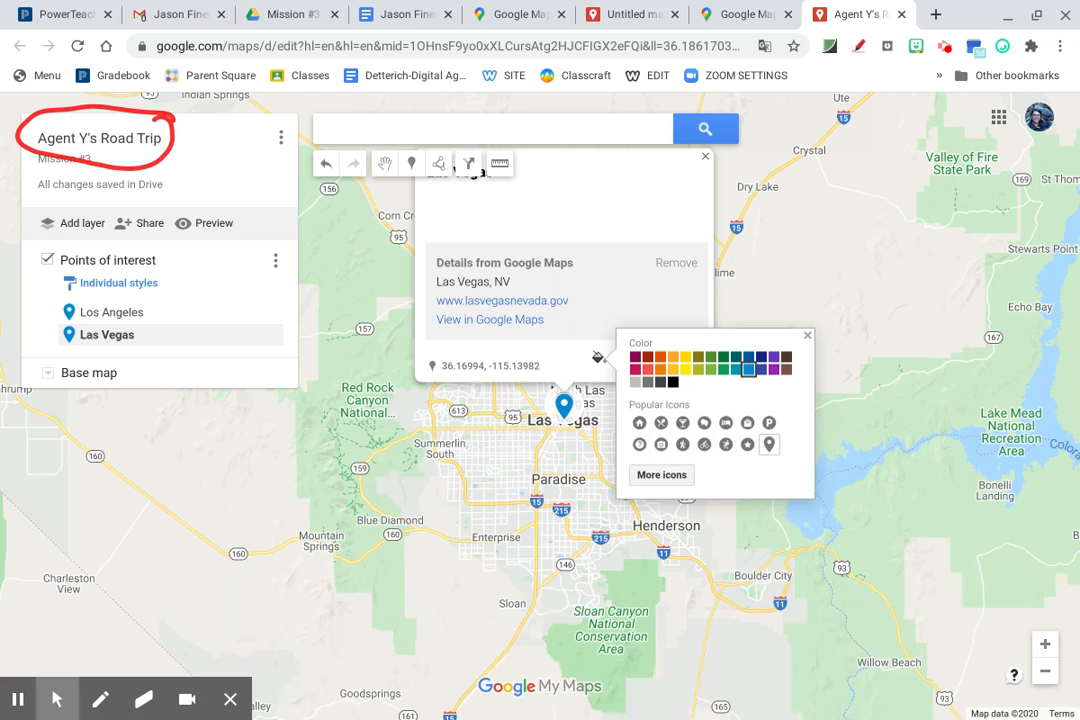
{"action": "left_click", "coordinate": [682, 444]}
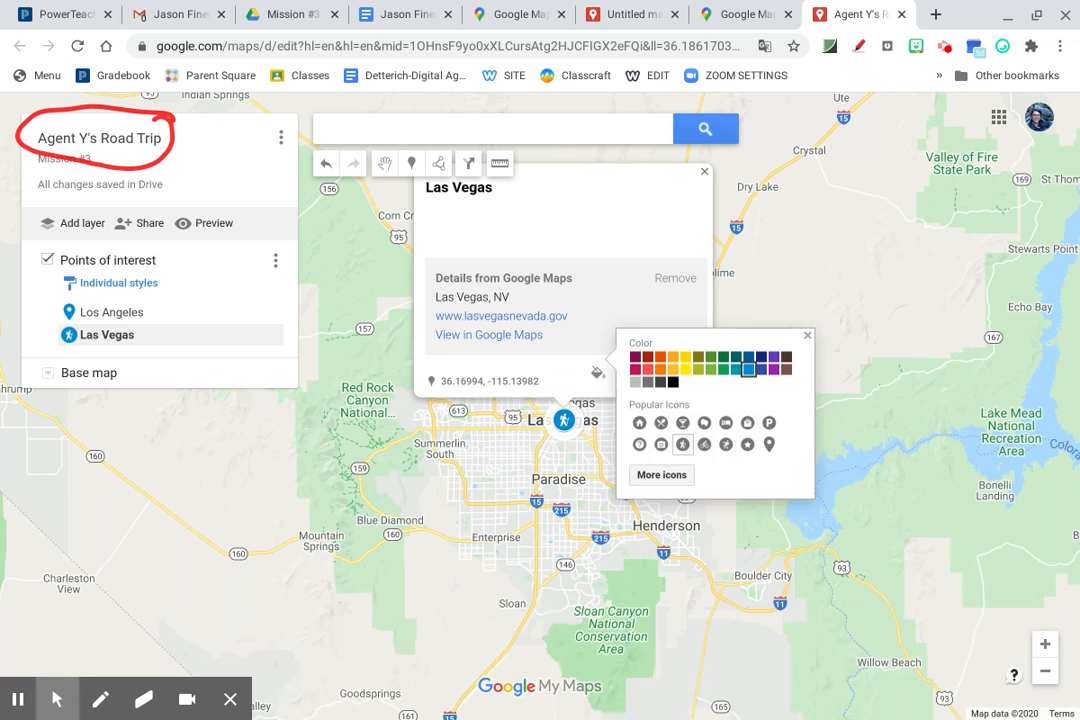
{"action": "left_click", "coordinate": [769, 444]}
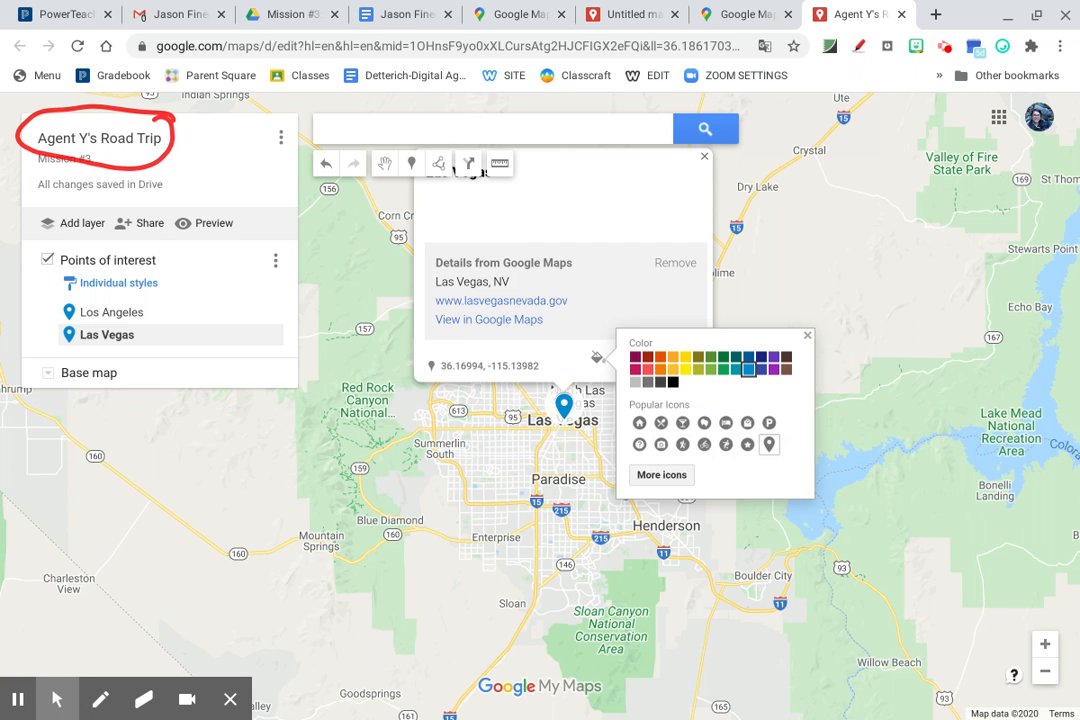
{"action": "left_click", "coordinate": [808, 336]}
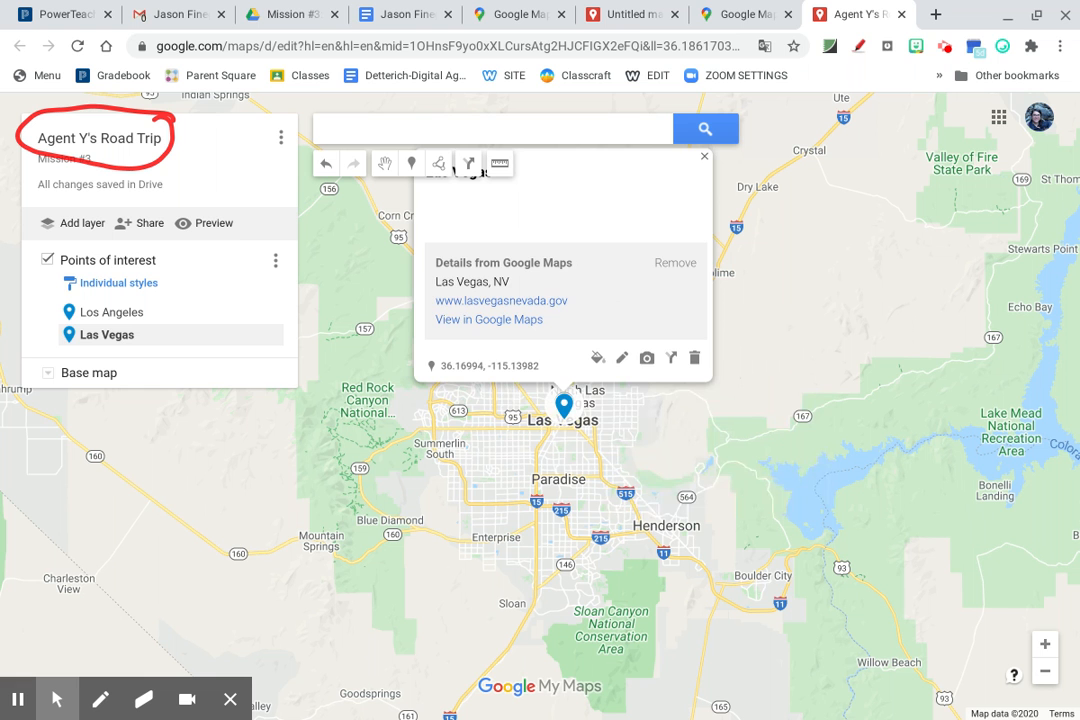
{"action": "left_click", "coordinate": [704, 156]}
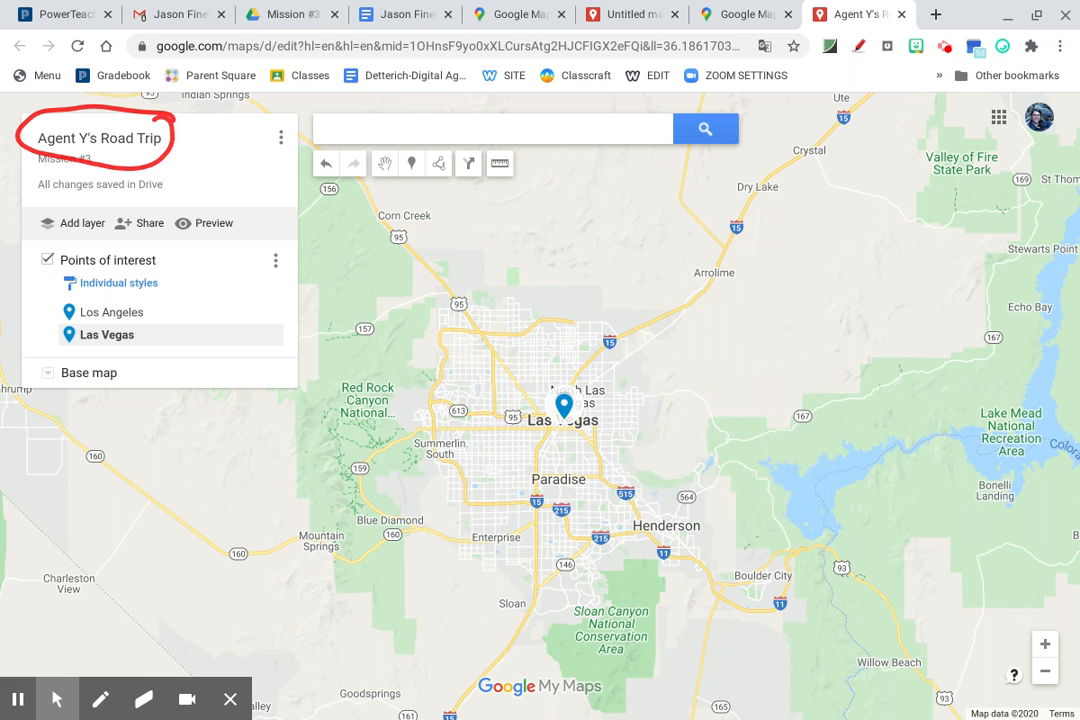
Zoom out and reposition the map to view the Los Angeles and Las Vegas markers with the whole United States
{"action": "left_click", "coordinate": [1044, 671]}
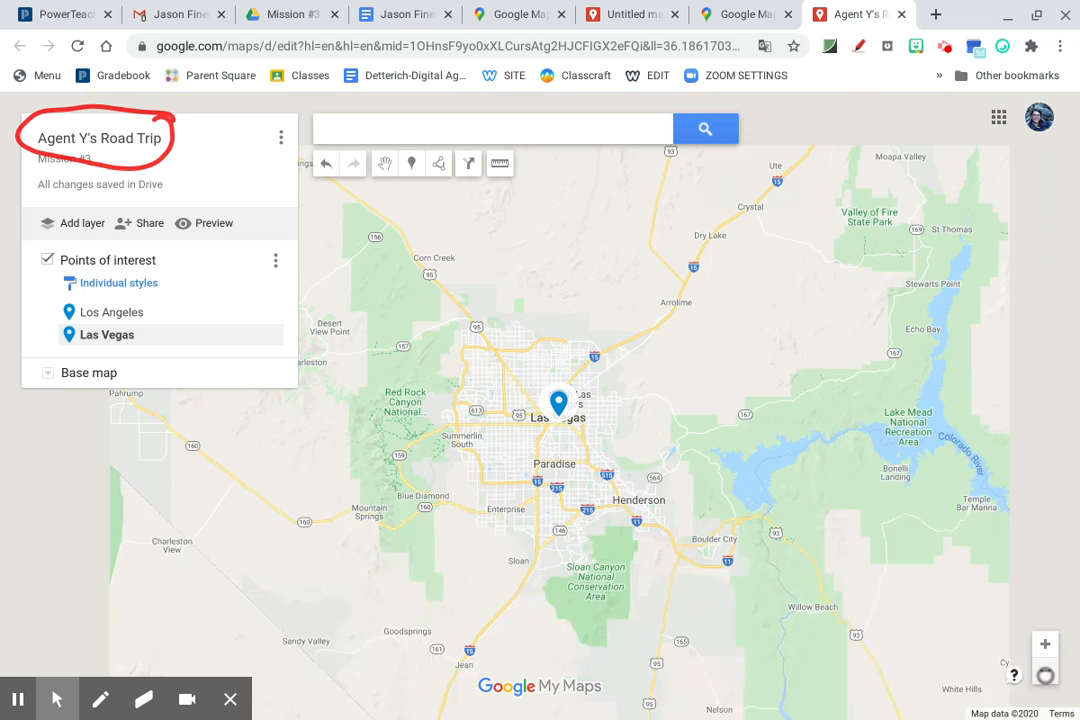
{"action": "left_click", "coordinate": [1044, 671]}
{"action": "left_click", "coordinate": [1044, 671]}
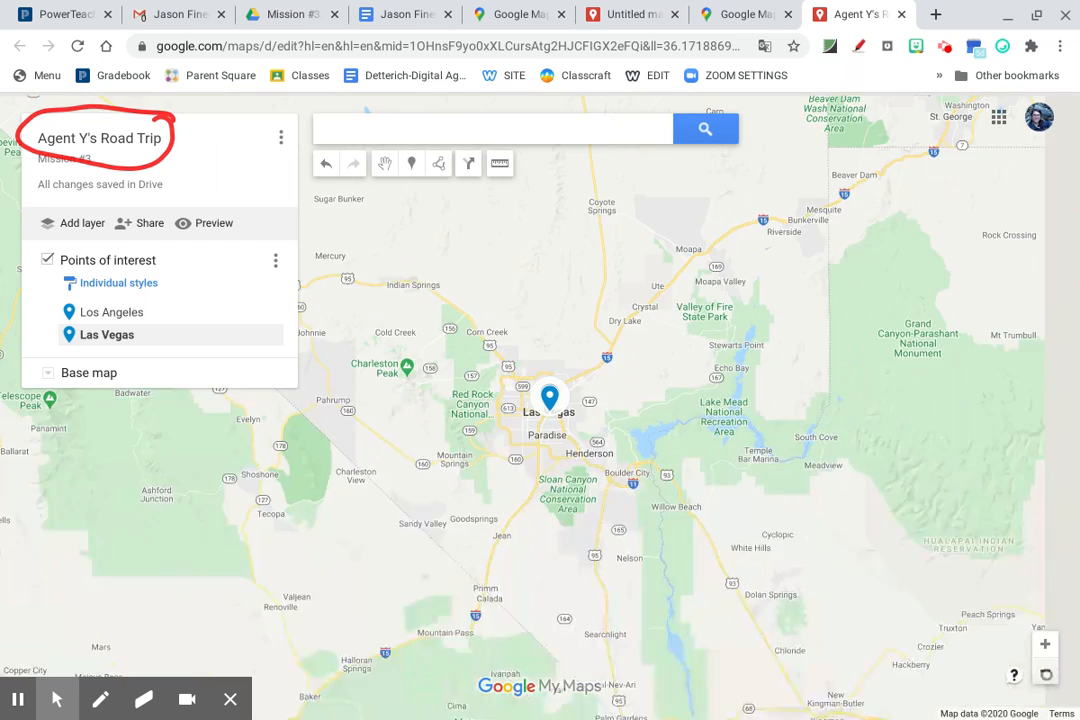
{"action": "left_click", "coordinate": [1044, 671]}
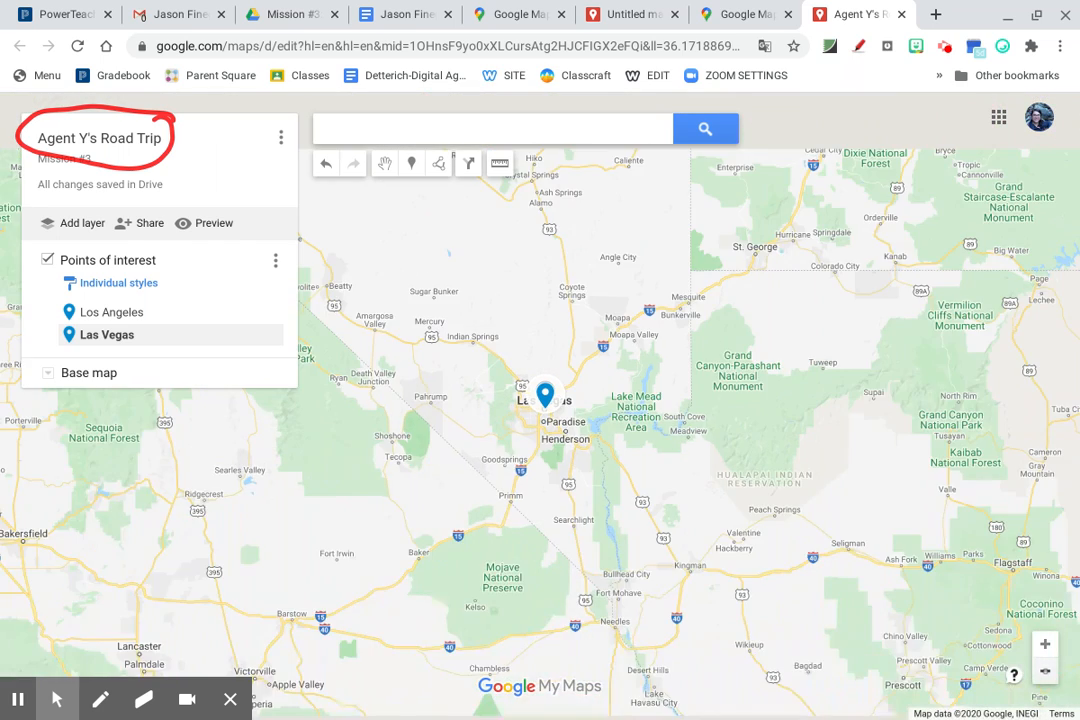
{"action": "left_click", "coordinate": [1044, 671]}
{"action": "left_click", "coordinate": [1044, 671]}
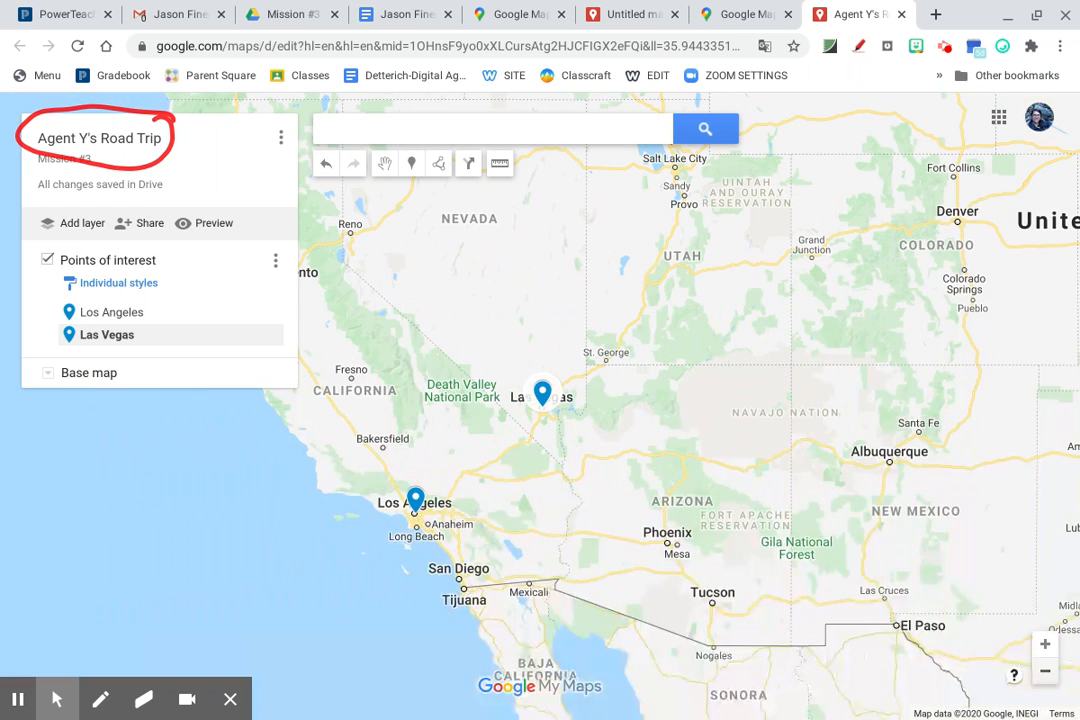
{"action": "scroll", "coordinate": [646, 456], "scroll_direction": "down", "scroll_amount": 3}
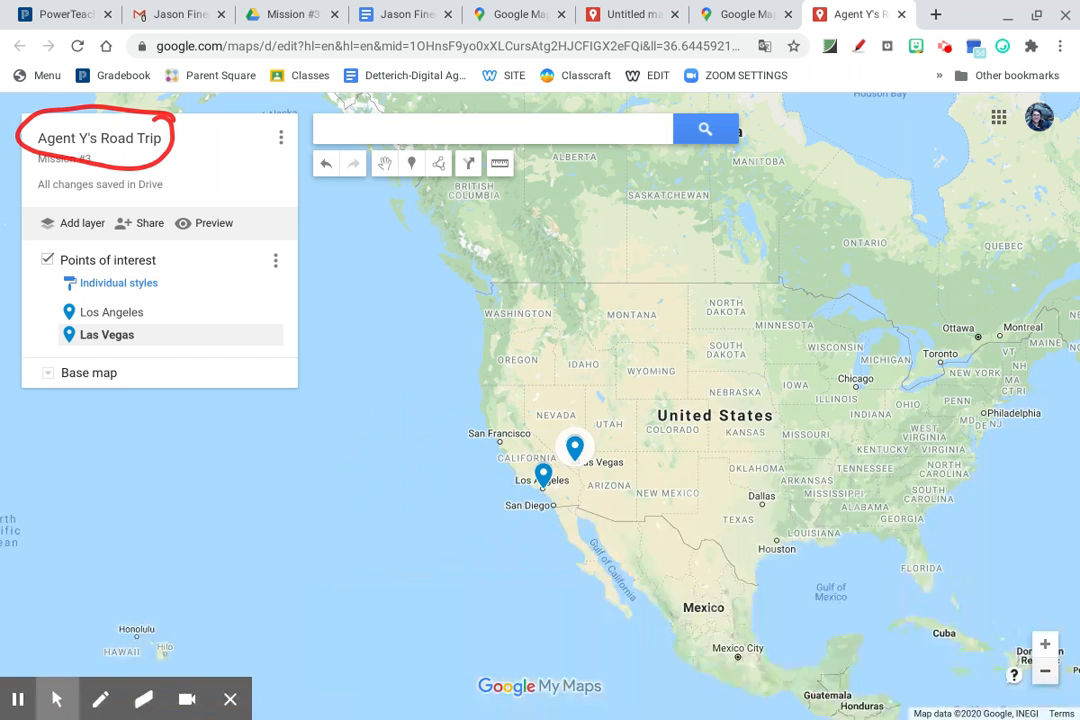
{"action": "left_click_drag", "start_coordinate": [845, 534], "coordinate": [697, 485]}
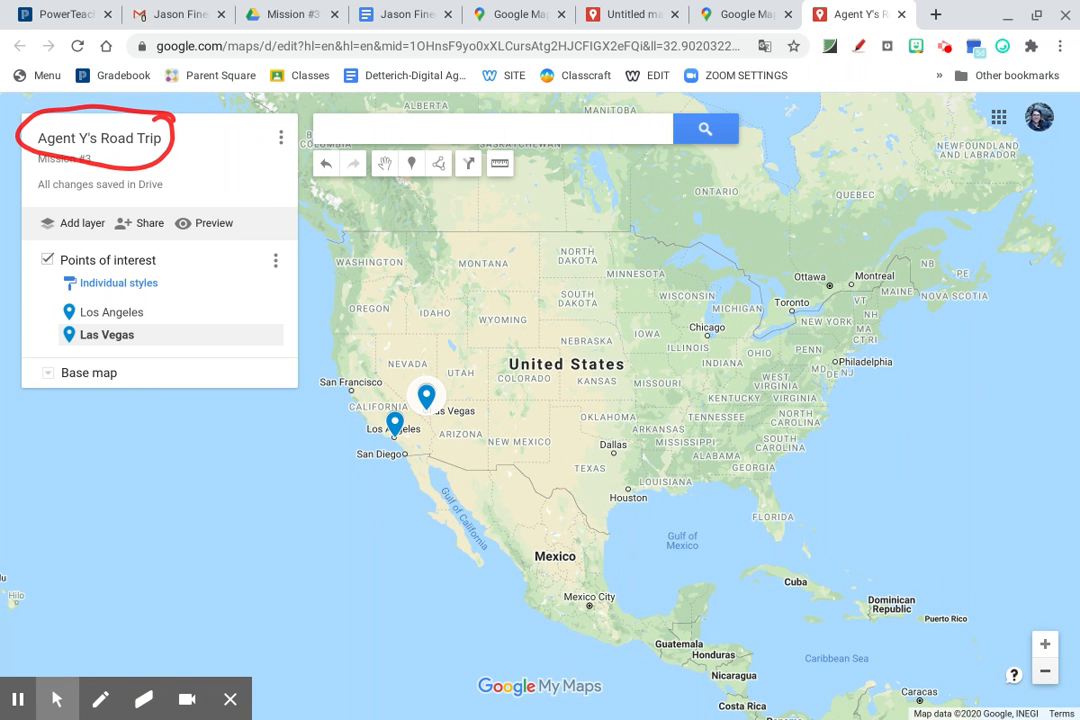
Sketch several red sample routes from the California coast to the East Coast and a red dot off southern California with the recorder's pen
{"action": "left_click", "coordinate": [100, 699]}
{"action": "mouse_move", "coordinate": [331, 451]}
{"action": "left_mouse_down"}
{"action": "mouse_move", "coordinate": [498, 362]}
{"action": "mouse_move", "coordinate": [836, 393]}
{"action": "mouse_move", "coordinate": [862, 415]}
{"action": "left_mouse_up"}
{"action": "mouse_move", "coordinate": [815, 347]}
{"action": "left_mouse_down"}
{"action": "mouse_move", "coordinate": [843, 390]}
{"action": "mouse_move", "coordinate": [793, 432]}
{"action": "left_mouse_up"}
{"action": "mouse_move", "coordinate": [327, 449]}
{"action": "left_mouse_down"}
{"action": "mouse_move", "coordinate": [435, 288]}
{"action": "mouse_move", "coordinate": [625, 274]}
{"action": "mouse_move", "coordinate": [788, 356]}
{"action": "left_mouse_up"}
{"action": "mouse_move", "coordinate": [341, 477]}
{"action": "left_mouse_down"}
{"action": "mouse_move", "coordinate": [440, 266]}
{"action": "mouse_move", "coordinate": [602, 432]}
{"action": "mouse_move", "coordinate": [690, 370]}
{"action": "mouse_move", "coordinate": [900, 402]}
{"action": "left_mouse_up"}
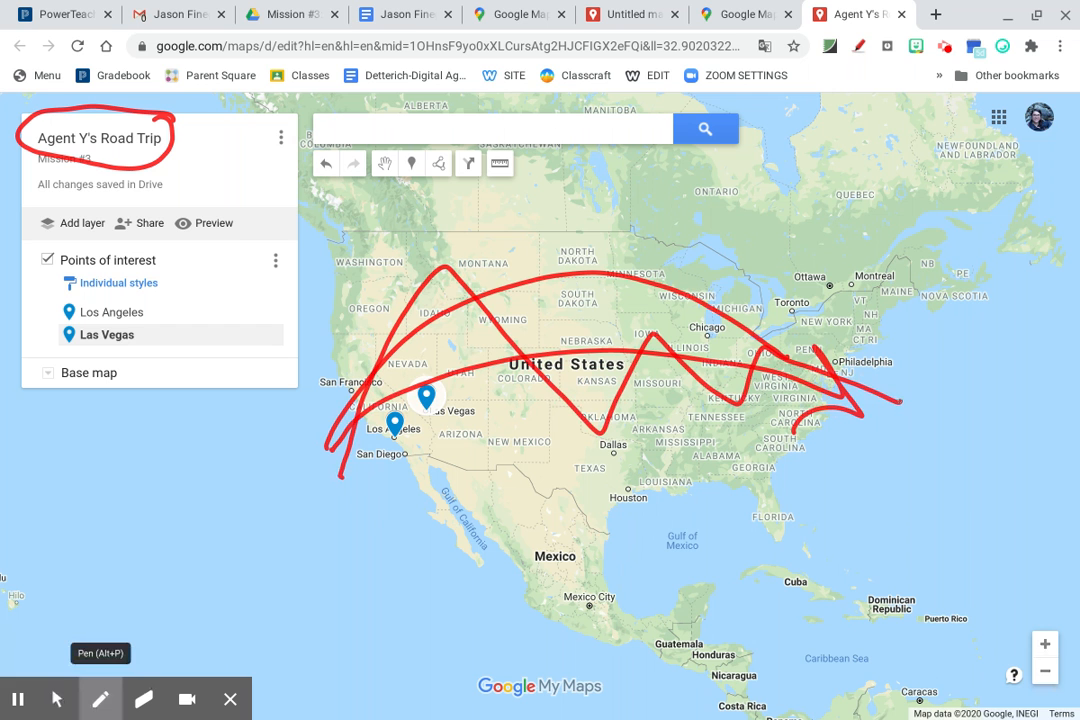
{"action": "mouse_move", "coordinate": [308, 486]}
{"action": "left_mouse_down"}
{"action": "mouse_move", "coordinate": [298, 516]}
{"action": "mouse_move", "coordinate": [300, 505]}
{"action": "left_mouse_up"}
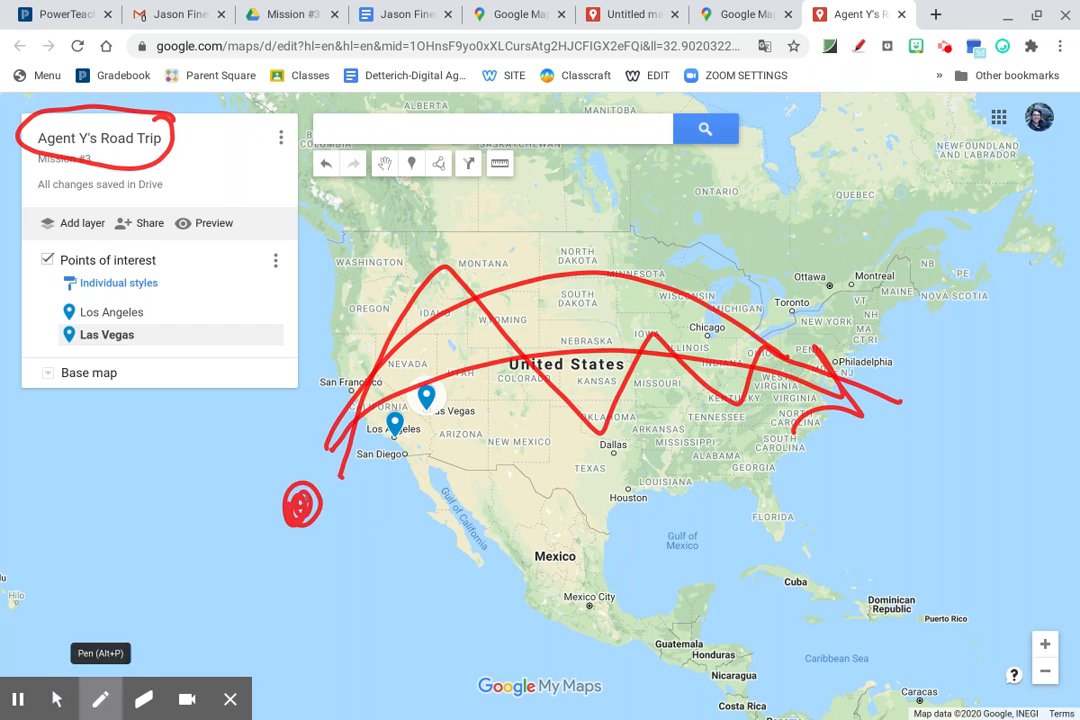
Sketch a red dot in the Atlantic, wavy lines along the US borders, inward arrows, and a line along Mexico's Pacific coast
{"action": "left_click_drag", "start_coordinate": [914, 464], "coordinate": [910, 470]}
{"action": "mouse_move", "coordinate": [382, 467]}
{"action": "left_mouse_down"}
{"action": "mouse_move", "coordinate": [434, 457]}
{"action": "mouse_move", "coordinate": [638, 531]}
{"action": "left_mouse_up"}
{"action": "mouse_move", "coordinate": [698, 505]}
{"action": "left_mouse_down"}
{"action": "mouse_move", "coordinate": [688, 447]}
{"action": "mouse_move", "coordinate": [712, 460]}
{"action": "left_mouse_up"}
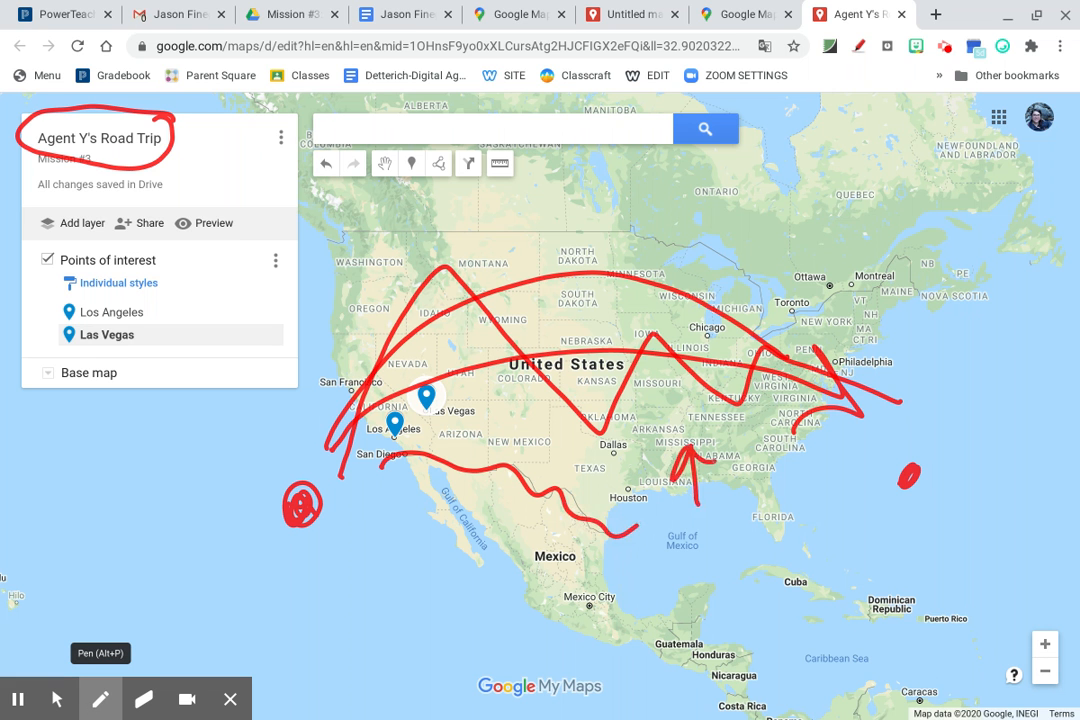
{"action": "mouse_move", "coordinate": [936, 312]}
{"action": "left_mouse_down"}
{"action": "mouse_move", "coordinate": [914, 268]}
{"action": "mouse_move", "coordinate": [772, 334]}
{"action": "mouse_move", "coordinate": [709, 253]}
{"action": "mouse_move", "coordinate": [650, 241]}
{"action": "mouse_move", "coordinate": [314, 240]}
{"action": "mouse_move", "coordinate": [374, 301]}
{"action": "mouse_move", "coordinate": [389, 279]}
{"action": "left_mouse_up"}
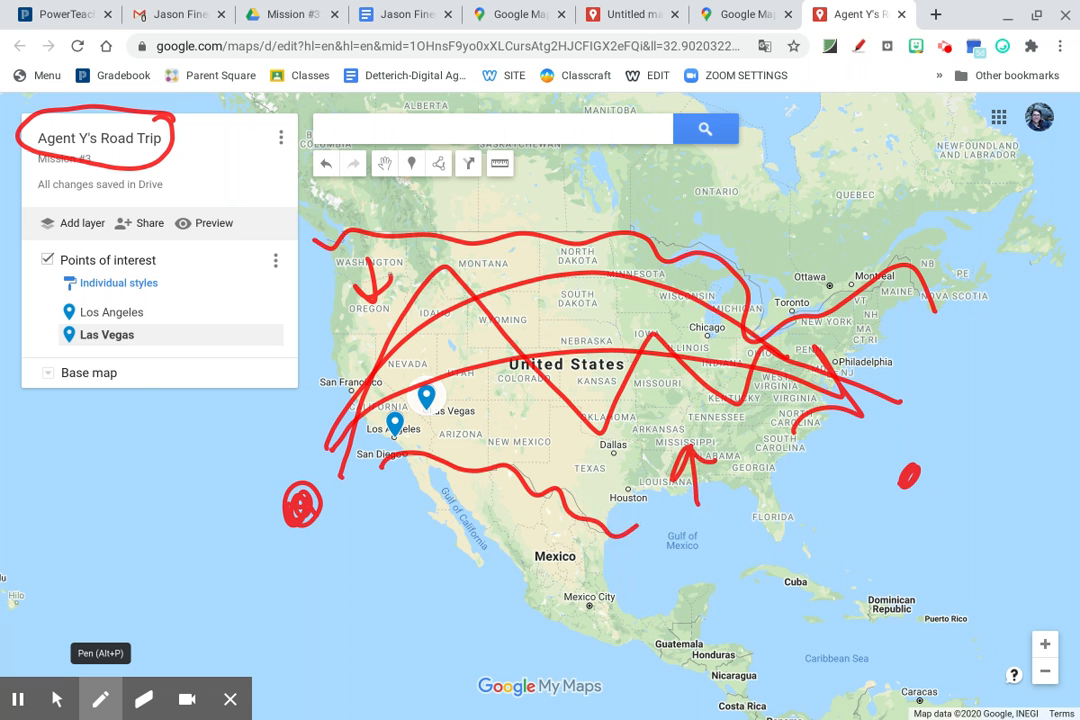
{"action": "left_click_drag", "start_coordinate": [472, 536], "coordinate": [644, 667]}
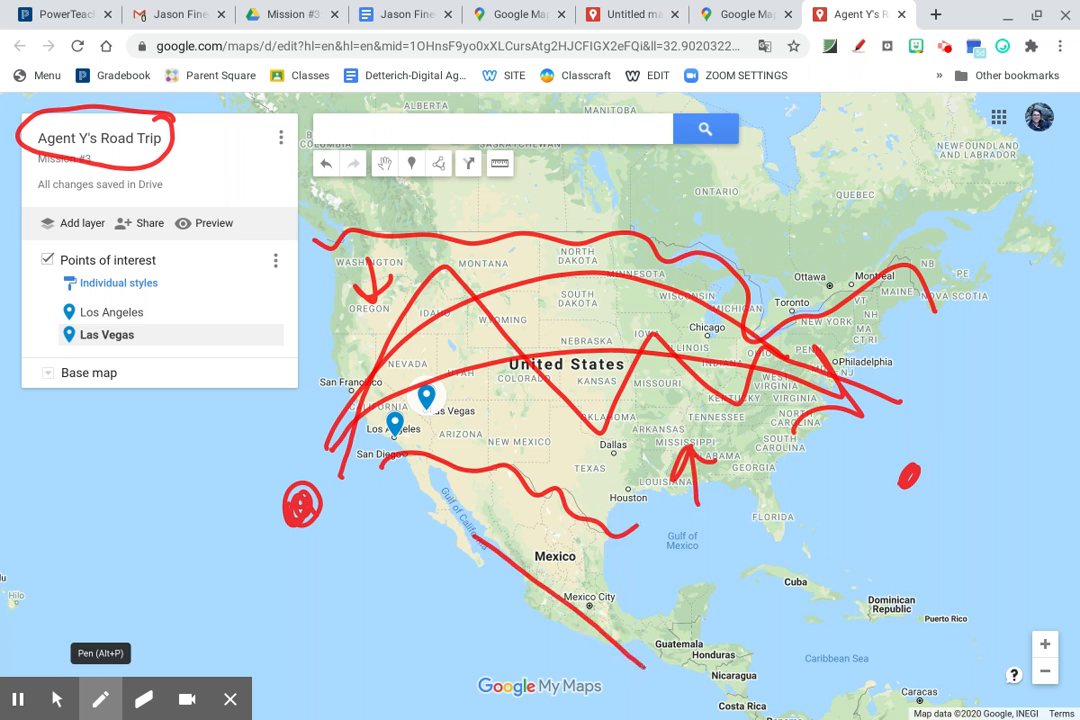
Shift the map to Alaska and wipe all the red route sketches off the screen
{"action": "left_click", "coordinate": [57, 699]}
{"action": "mouse_move", "coordinate": [411, 349]}
{"action": "left_mouse_down"}
{"action": "mouse_move", "coordinate": [482, 386]}
{"action": "mouse_move", "coordinate": [713, 578]}
{"action": "left_mouse_up"}
{"action": "left_click_drag", "start_coordinate": [439, 292], "coordinate": [689, 525]}
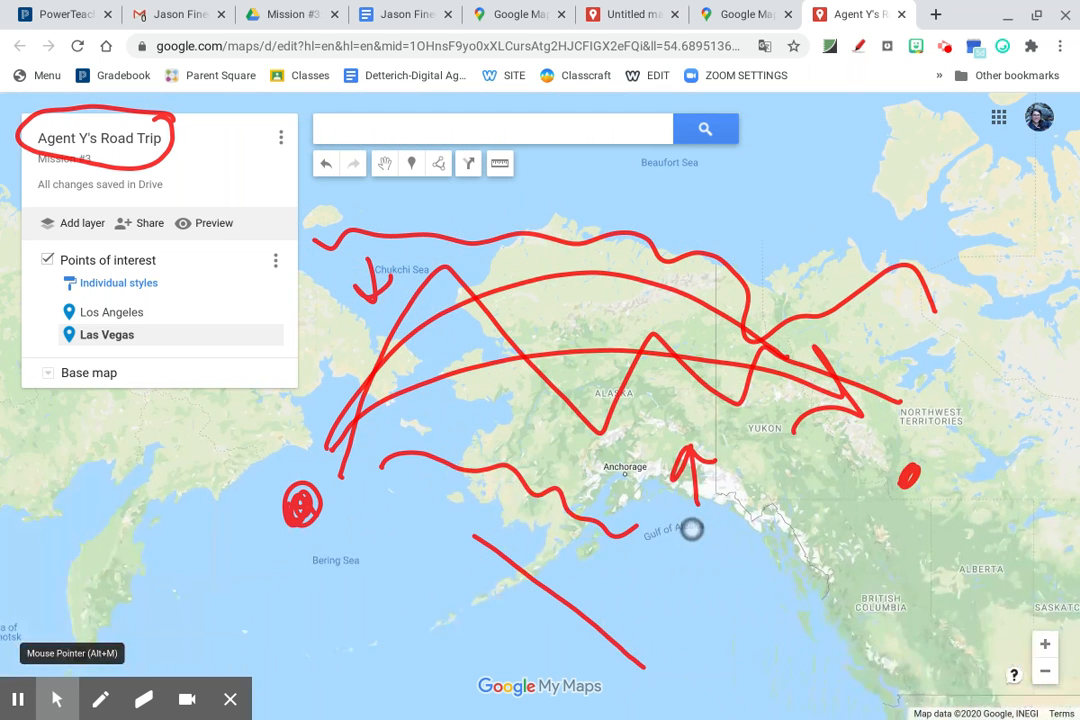
{"action": "left_click", "coordinate": [143, 699]}
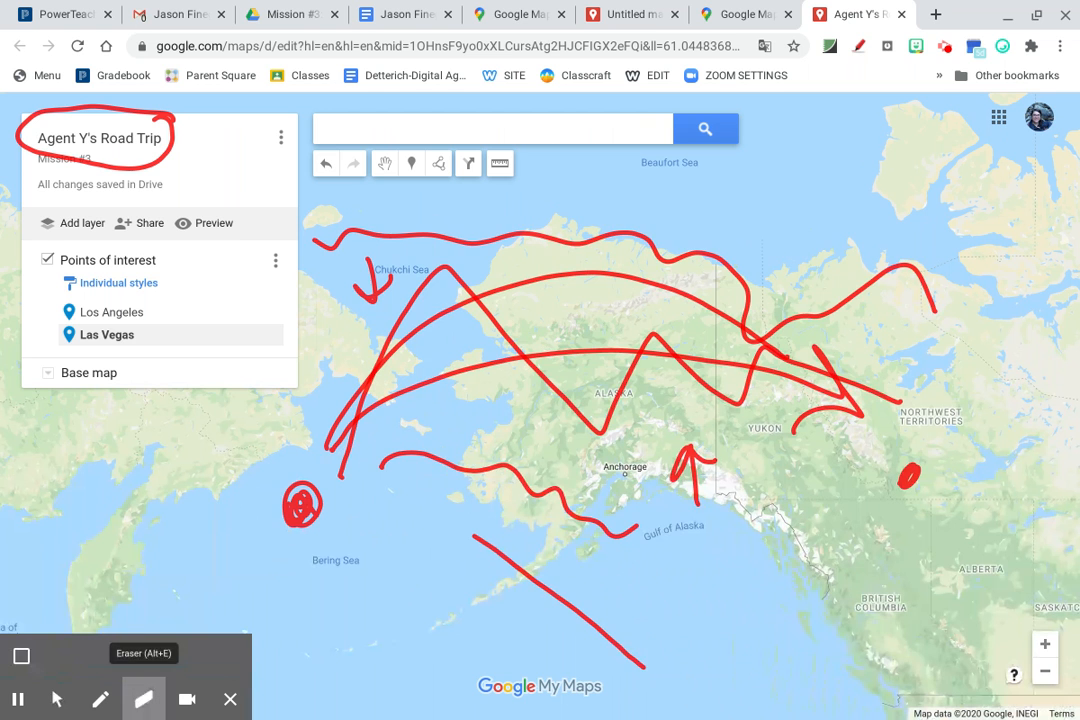
{"action": "left_click", "coordinate": [21, 656]}
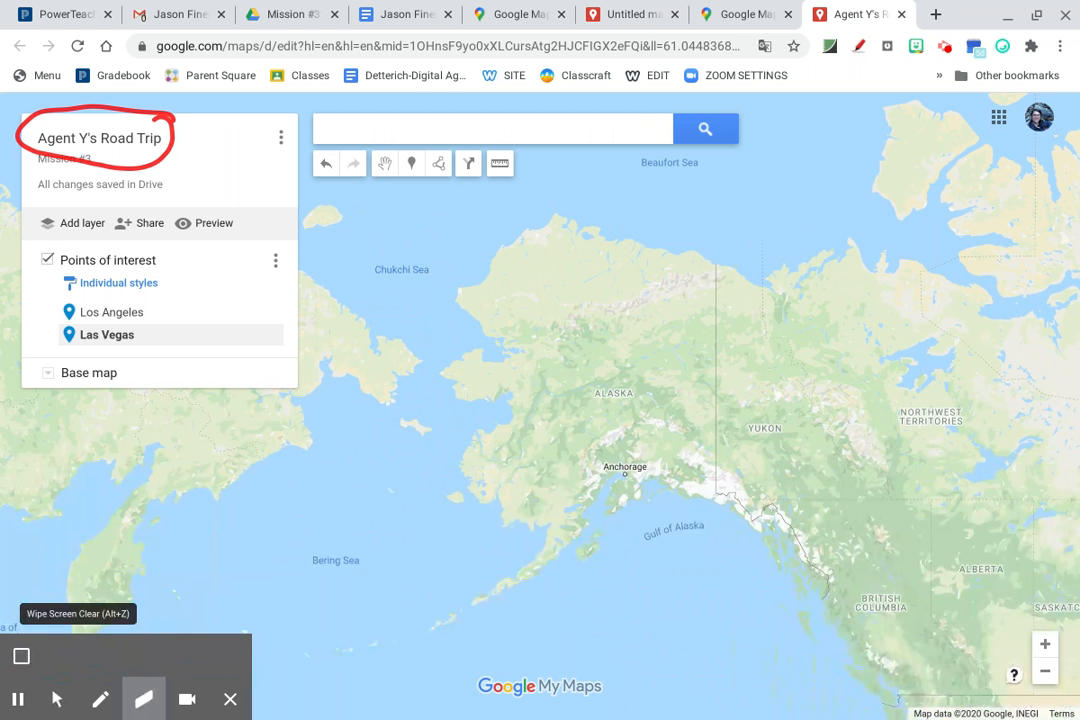
Bring the map back to the whole United States with the Los Angeles and Las Vegas markers, and activate the recorder's eraser
{"action": "left_click", "coordinate": [57, 699]}
{"action": "left_click_drag", "start_coordinate": [901, 581], "coordinate": [525, 292]}
{"action": "left_click_drag", "start_coordinate": [700, 590], "coordinate": [567, 499]}
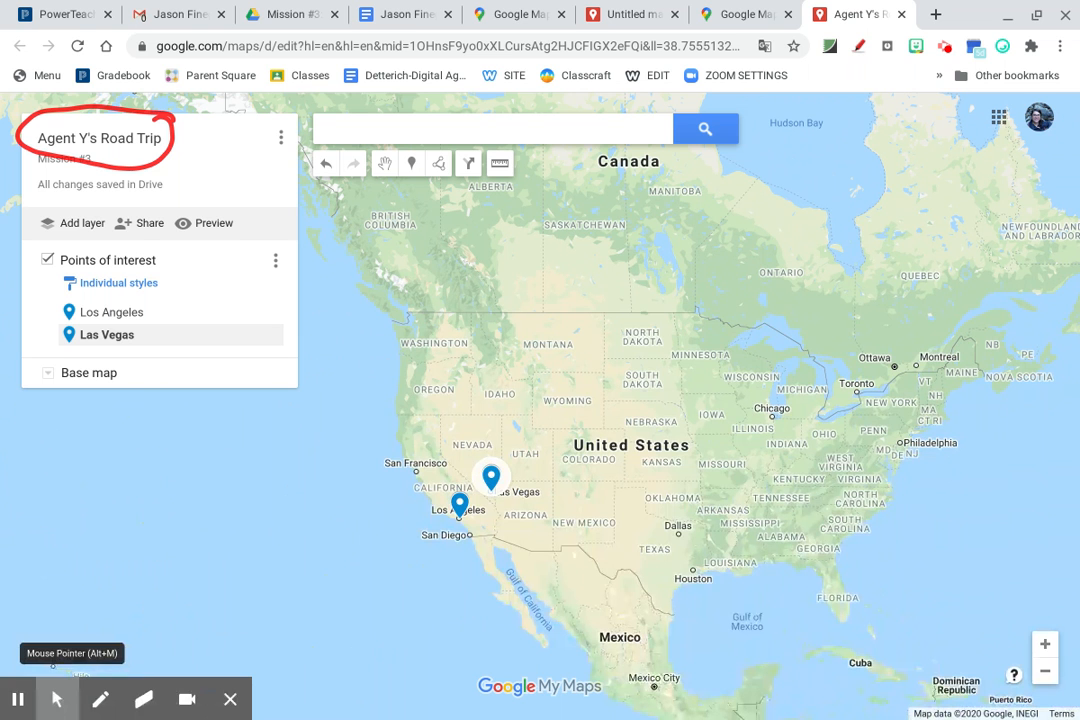
{"action": "left_click", "coordinate": [143, 699]}
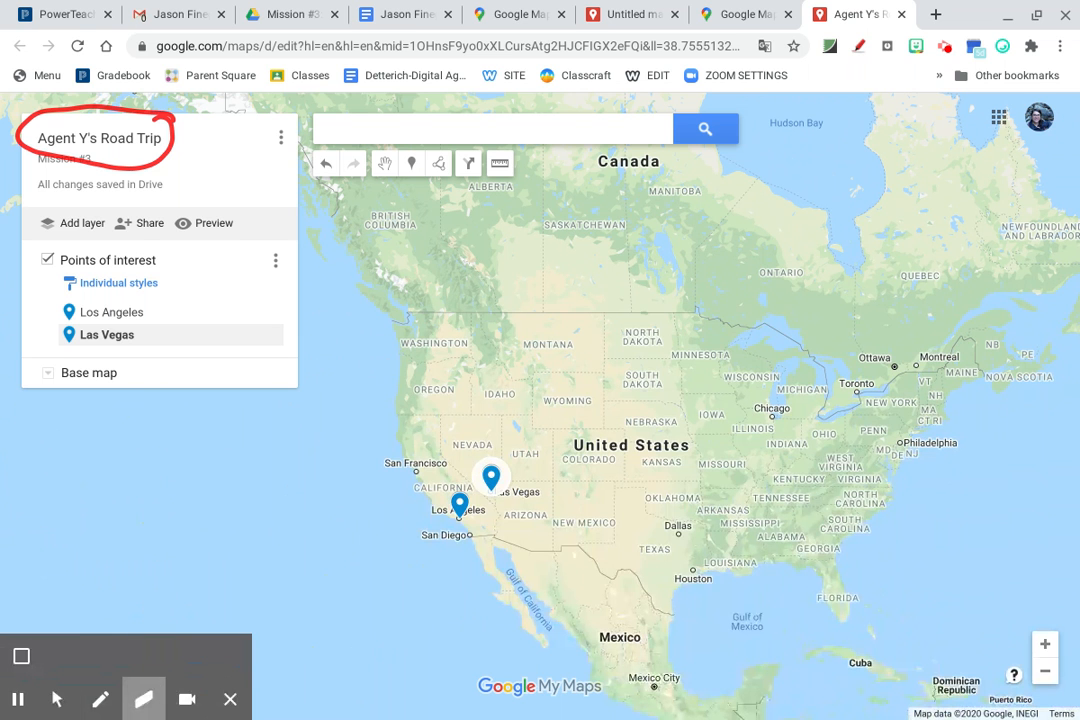